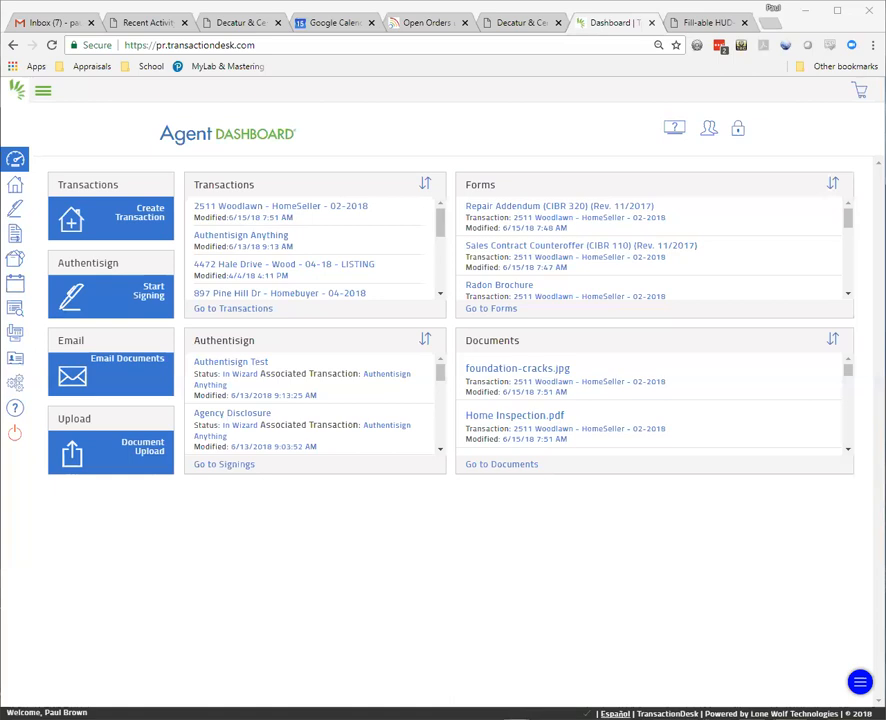
{"action": "left_click", "coordinate": [282, 217]}
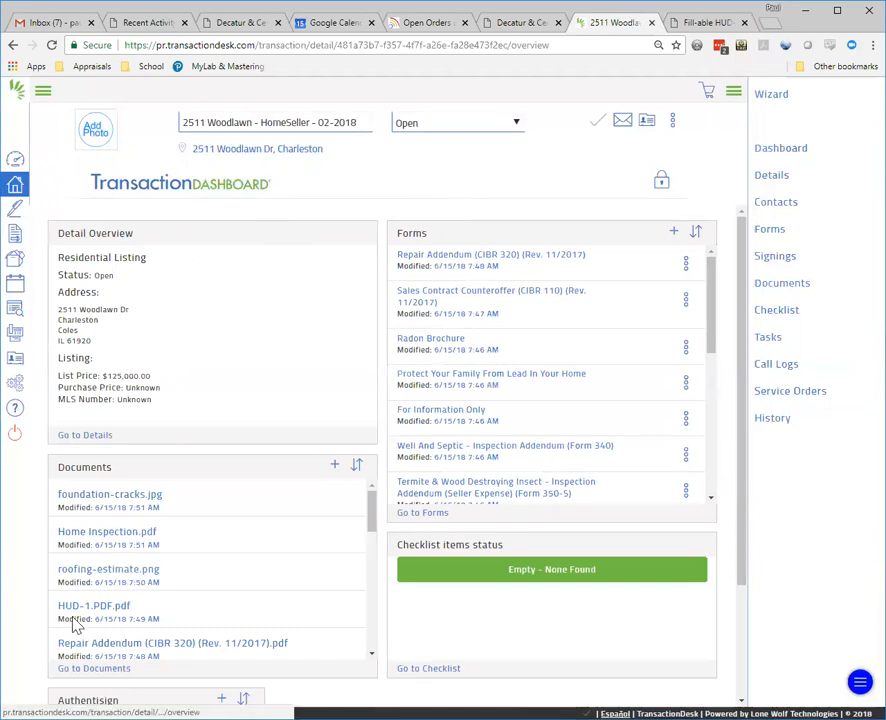
Step: Show the full Documents list for this transaction
{"action": "left_click", "coordinate": [90, 669]}
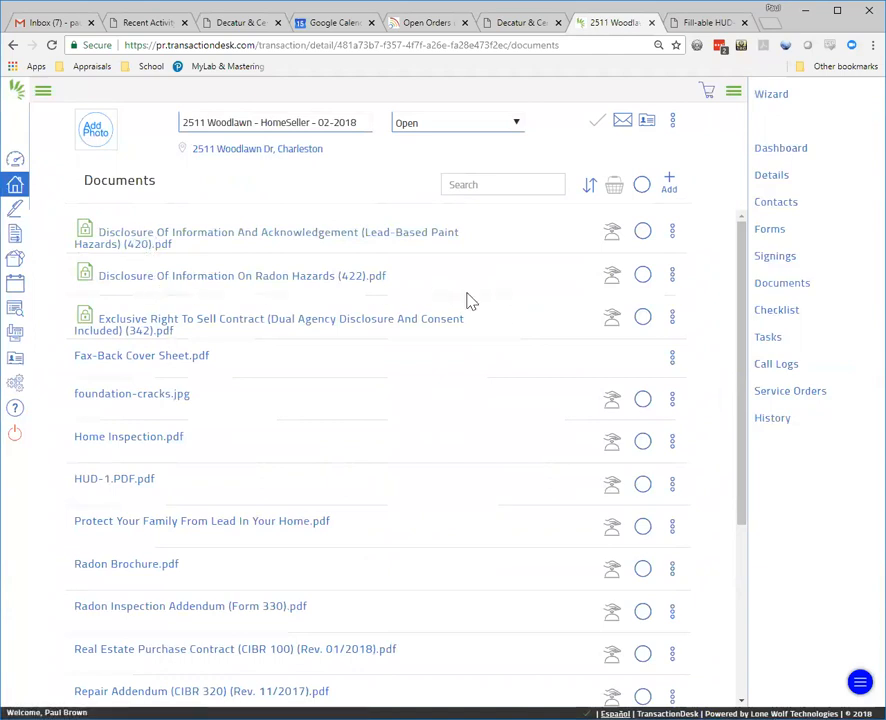
{"action": "scroll", "coordinate": [469, 301], "scroll_direction": "down", "scroll_amount": 5}
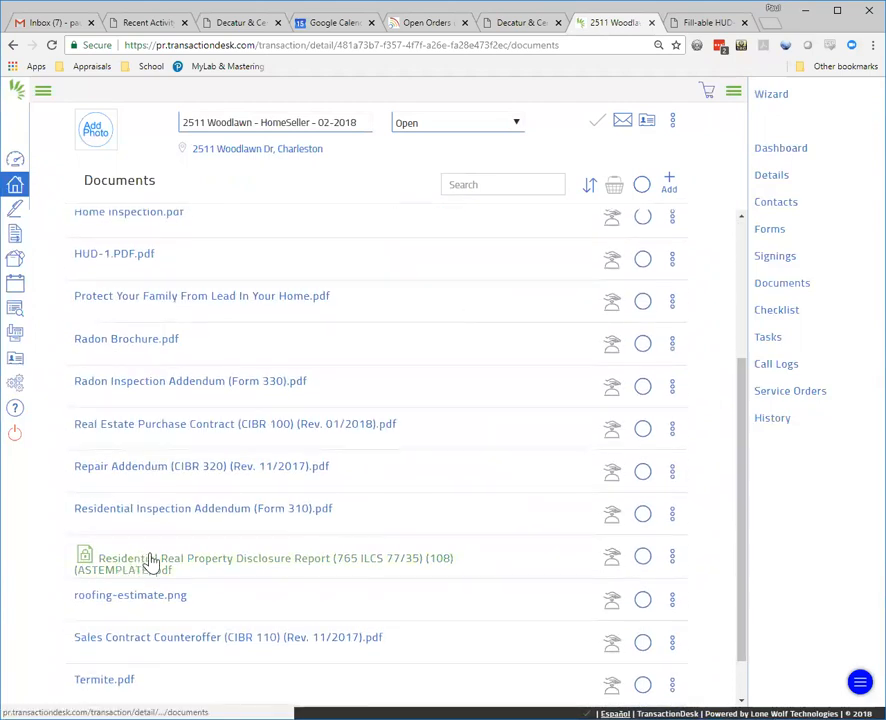
{"action": "scroll", "coordinate": [352, 551], "scroll_direction": "up", "scroll_amount": 5}
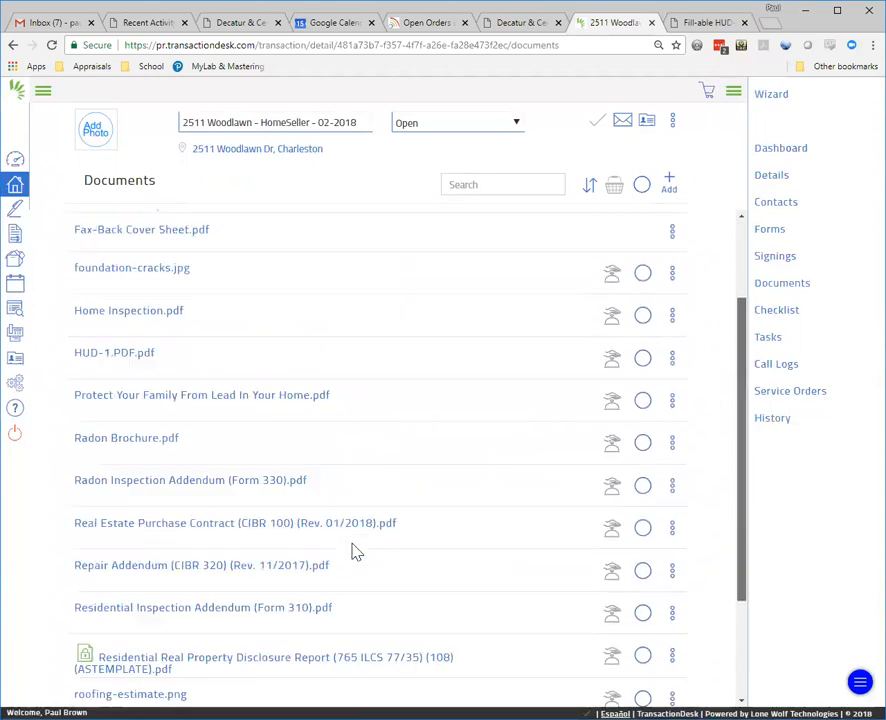
{"action": "scroll", "coordinate": [352, 551], "scroll_direction": "up", "scroll_amount": 1}
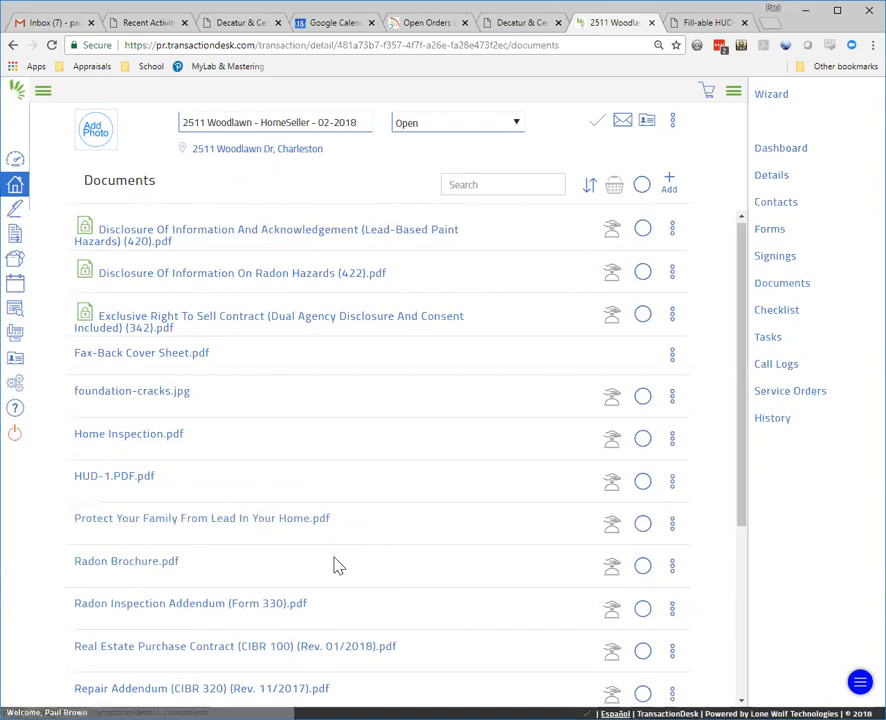
{"action": "scroll", "coordinate": [338, 566], "scroll_direction": "down", "scroll_amount": 1}
{"action": "scroll", "coordinate": [338, 566], "scroll_direction": "down", "scroll_amount": 2}
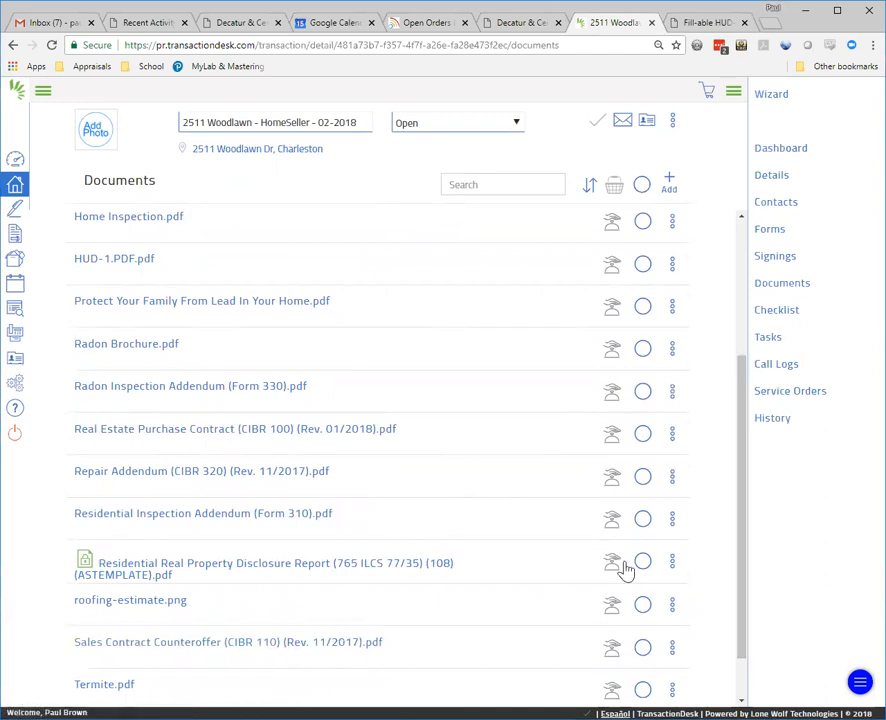
{"action": "scroll", "coordinate": [624, 569], "scroll_direction": "down", "scroll_amount": 1}
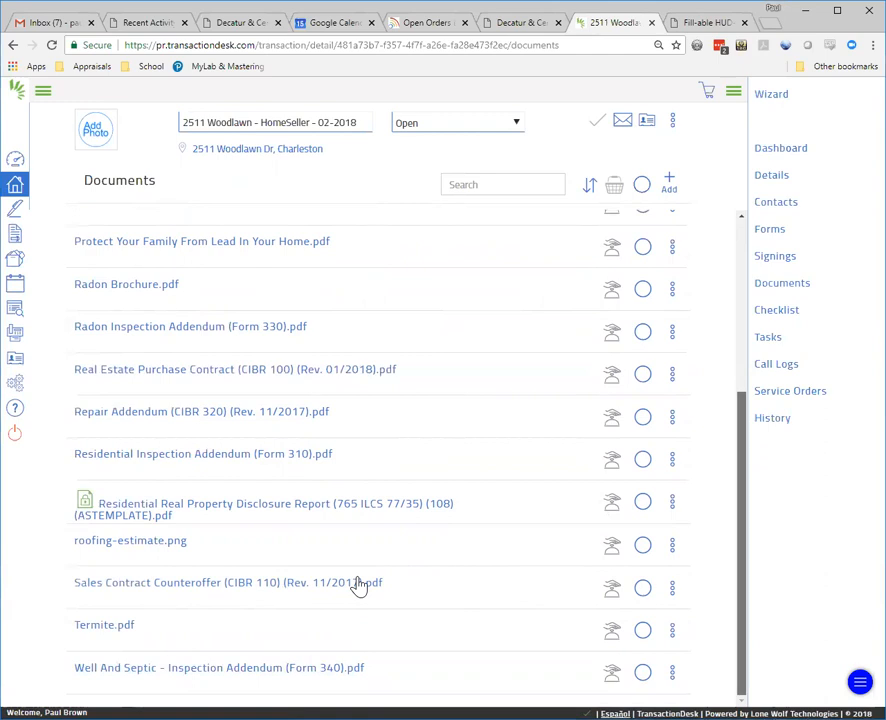
{"action": "scroll", "coordinate": [359, 586], "scroll_direction": "up", "scroll_amount": 2}
{"action": "scroll", "coordinate": [359, 586], "scroll_direction": "up", "scroll_amount": 1}
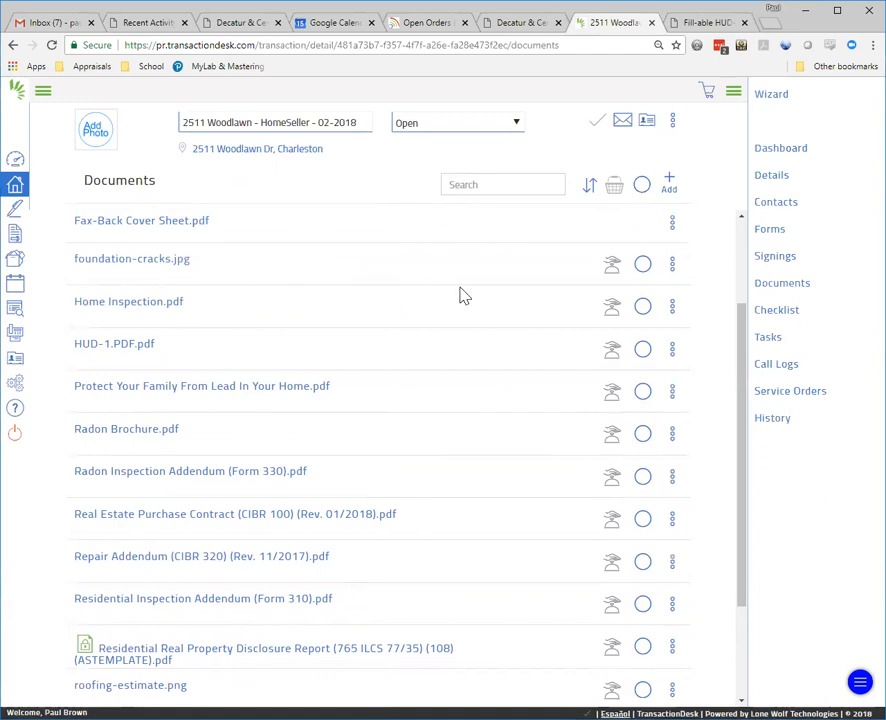
{"action": "scroll", "coordinate": [463, 295], "scroll_direction": "down", "scroll_amount": 1}
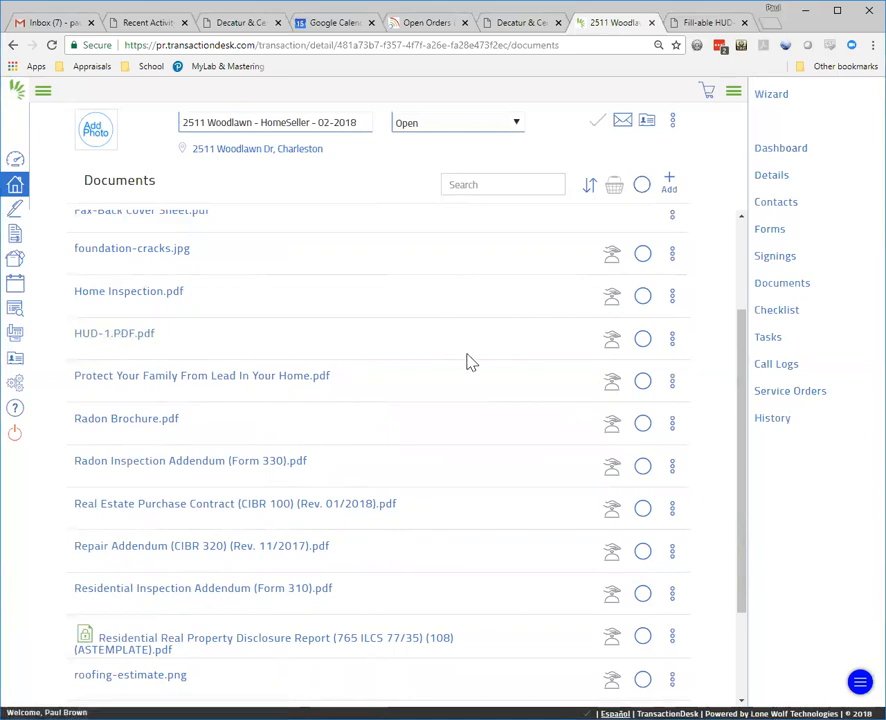
{"action": "scroll", "coordinate": [470, 362], "scroll_direction": "up", "scroll_amount": 2}
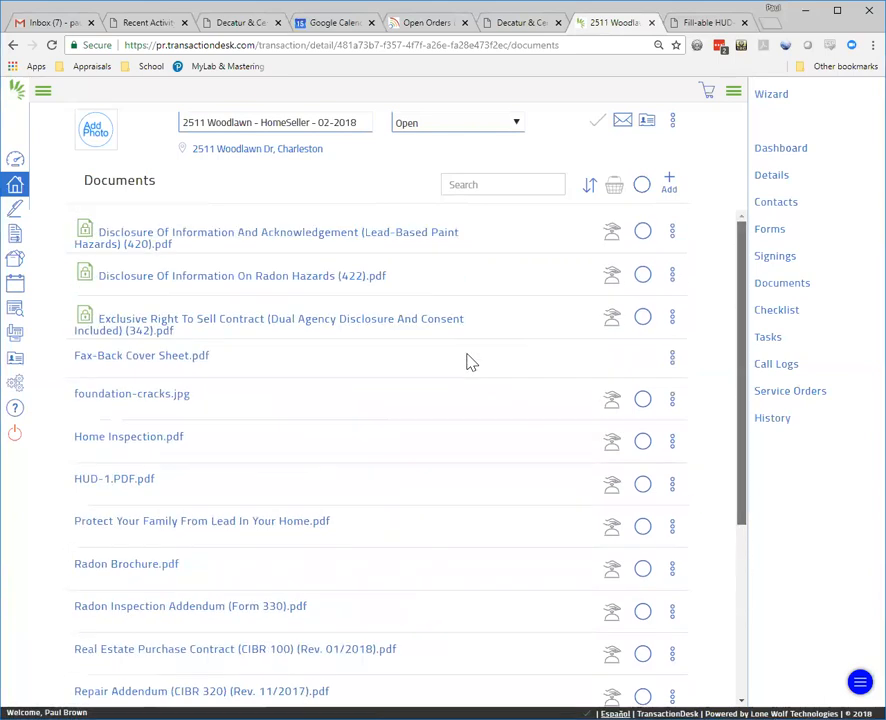
{"action": "scroll", "coordinate": [470, 362], "scroll_direction": "down", "scroll_amount": 4}
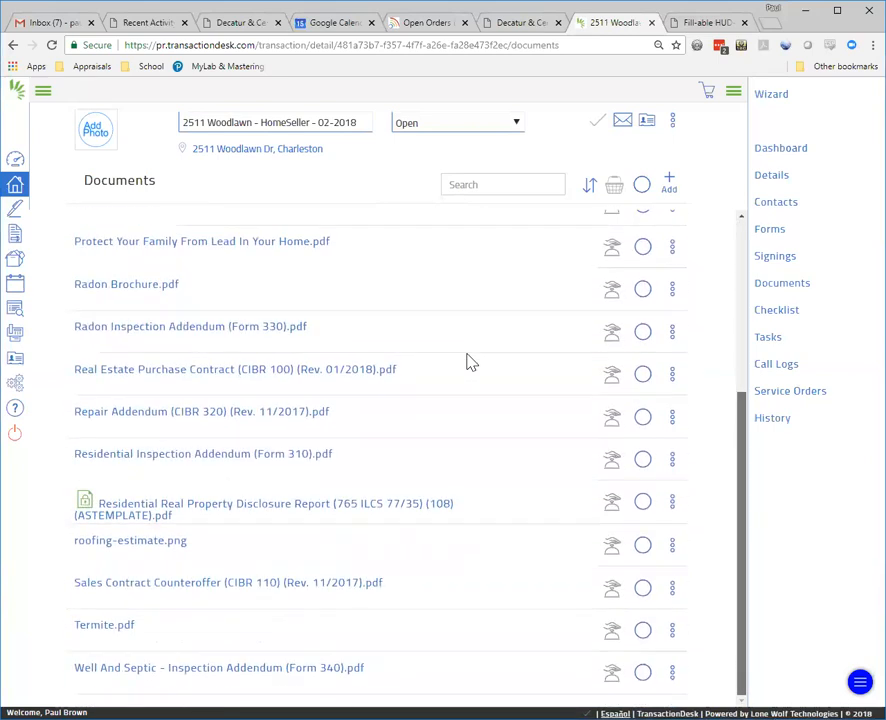
{"action": "scroll", "coordinate": [470, 362], "scroll_direction": "up", "scroll_amount": 4}
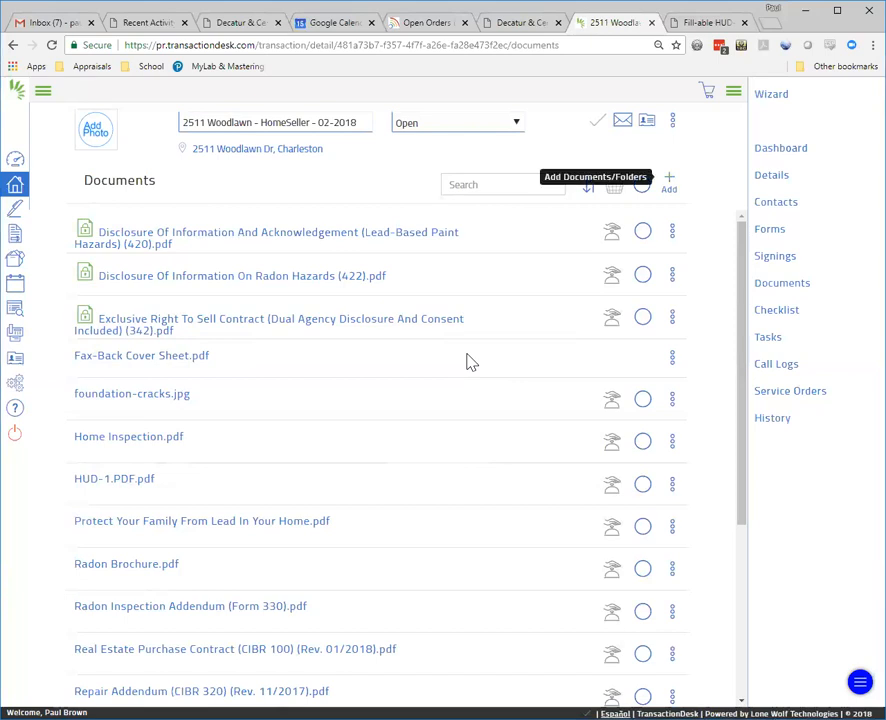
Step: Create a folder named 'Original Listing Documents' in the transaction's documents
{"action": "left_click", "coordinate": [669, 183]}
{"action": "left_click", "coordinate": [600, 244]}
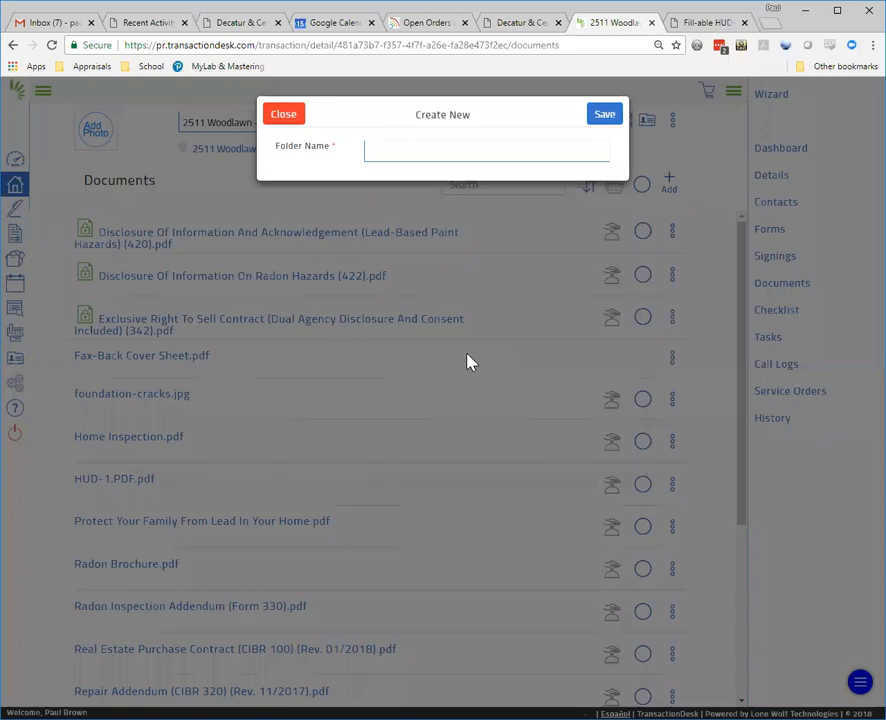
{"action": "type", "text": "Origin"}
{"action": "key", "text": "BackSpace"}
{"action": "key", "text": "BackSpace"}
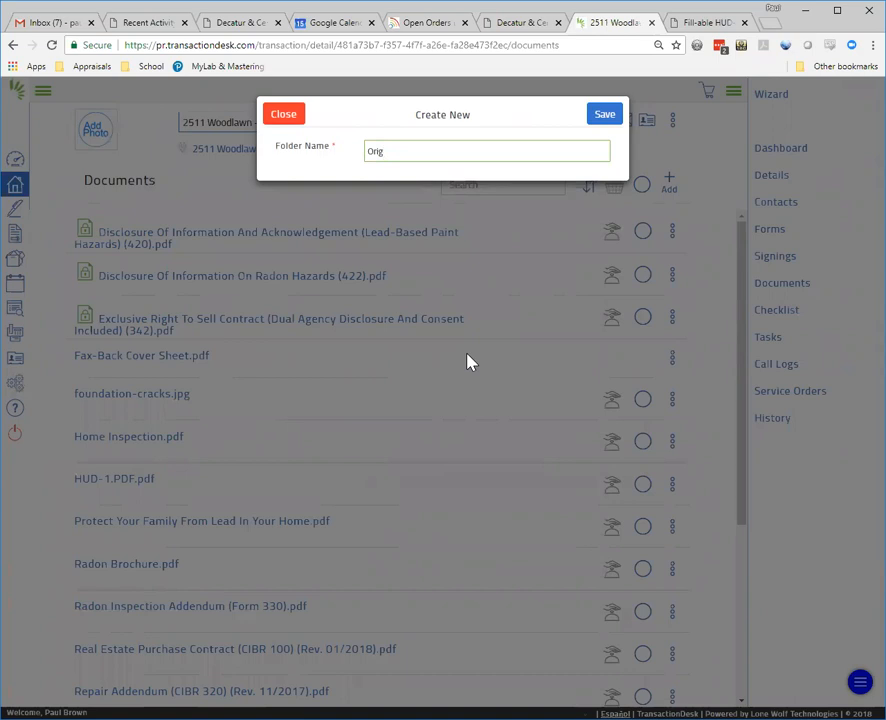
{"action": "type", "text": "inal Listing Documents"}
{"action": "left_click", "coordinate": [605, 117]}
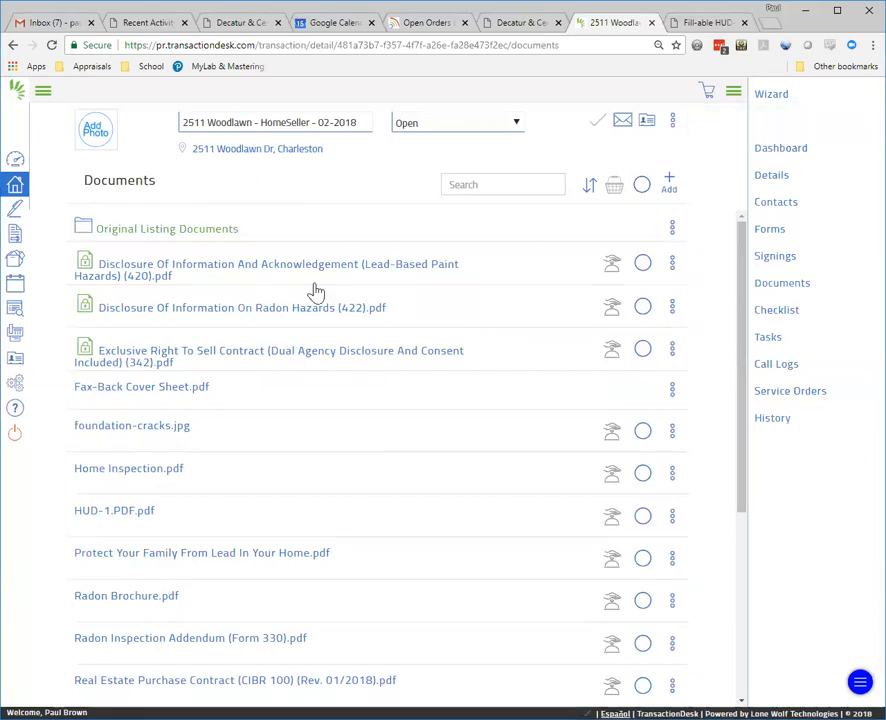
Step: Move the lead-paint and radon disclosures, Exclusive Right To Sell Contract and property disclosure report into Original Listing Documents
{"action": "left_click", "coordinate": [642, 262]}
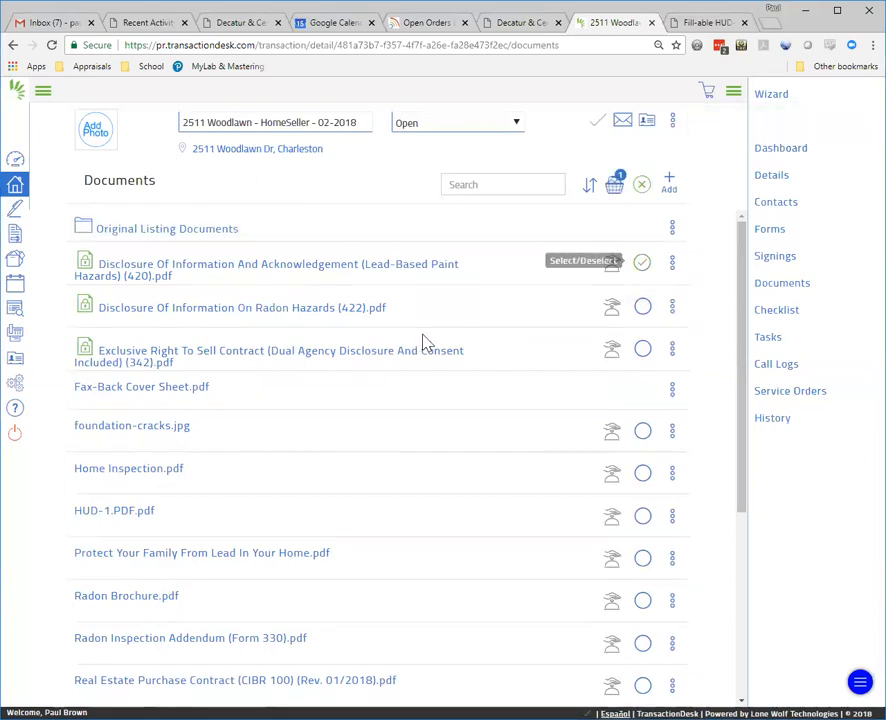
{"action": "left_click", "coordinate": [642, 306]}
{"action": "left_click", "coordinate": [642, 348]}
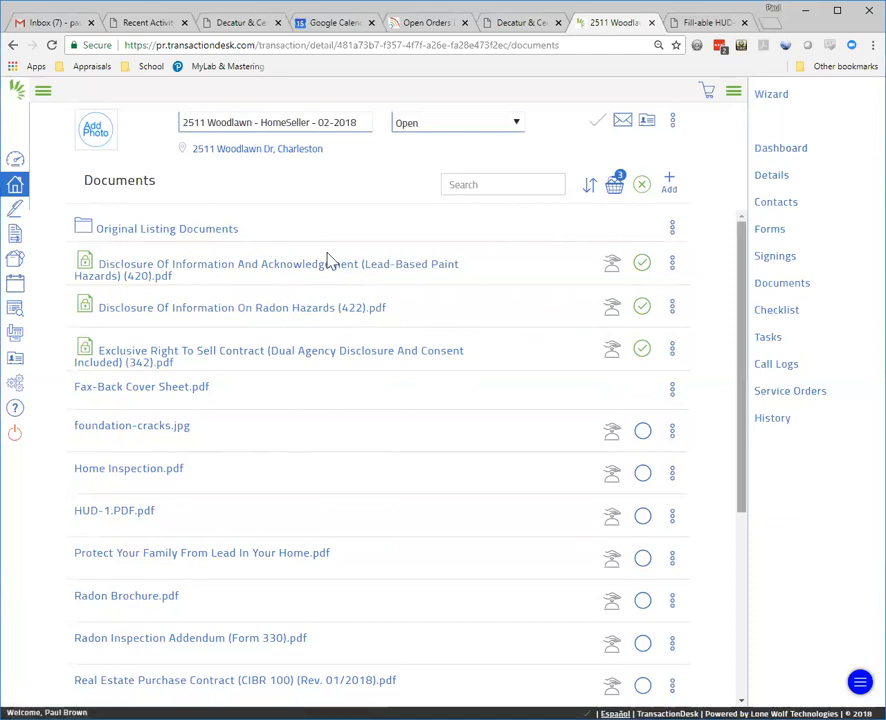
{"action": "scroll", "coordinate": [330, 260], "scroll_direction": "down", "scroll_amount": 3}
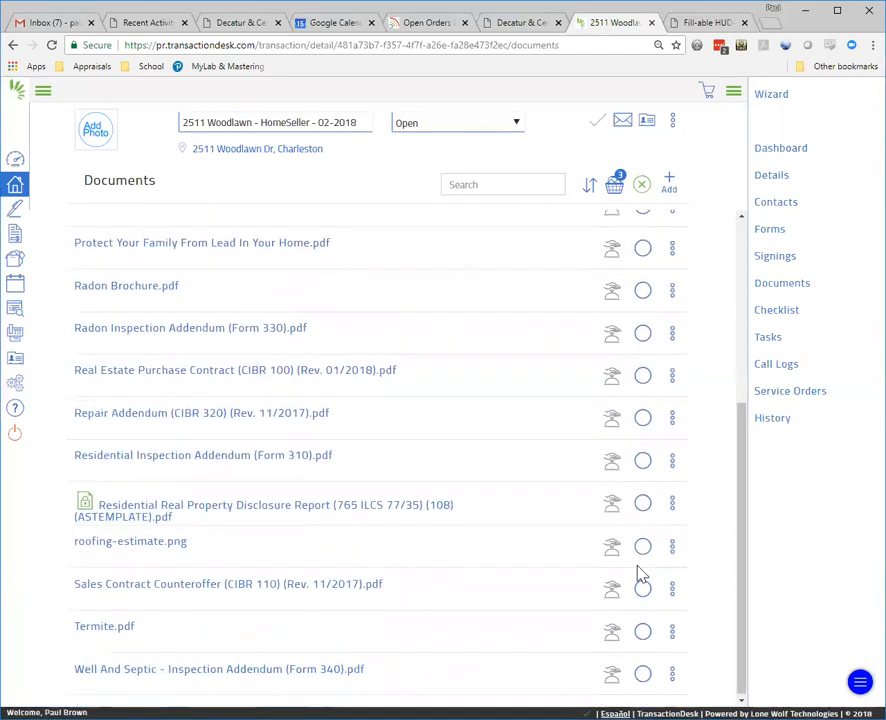
{"action": "left_click", "coordinate": [642, 502]}
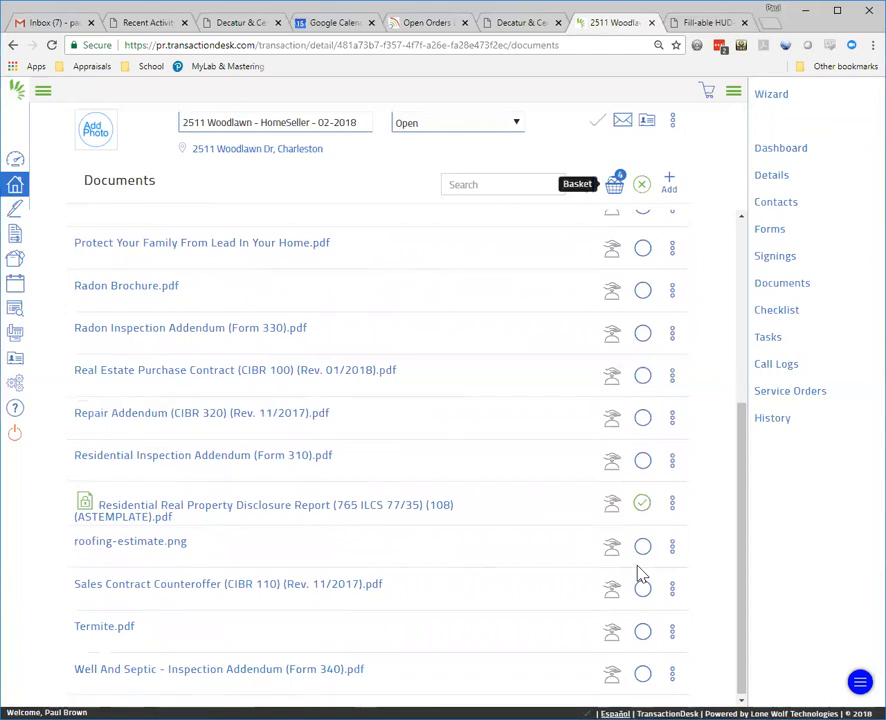
{"action": "left_click", "coordinate": [614, 184]}
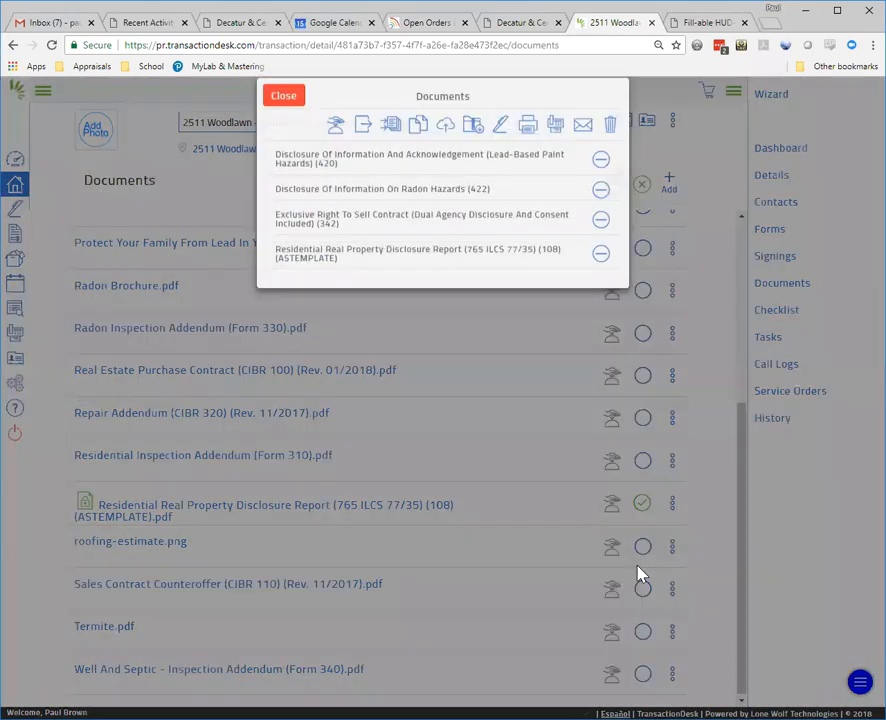
{"action": "left_click", "coordinate": [362, 146]}
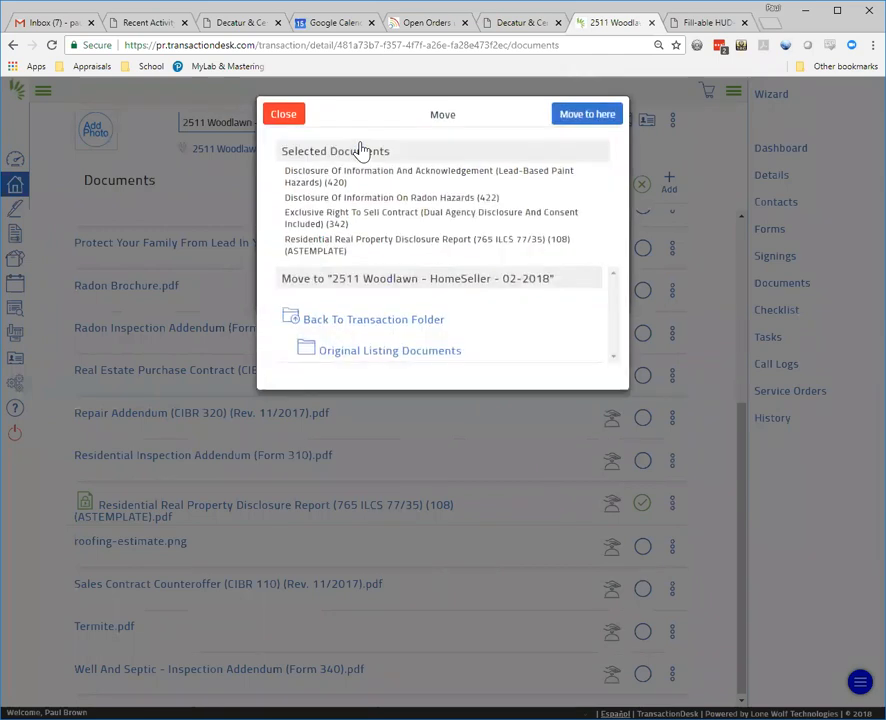
{"action": "left_click", "coordinate": [374, 354]}
{"action": "left_click", "coordinate": [582, 118]}
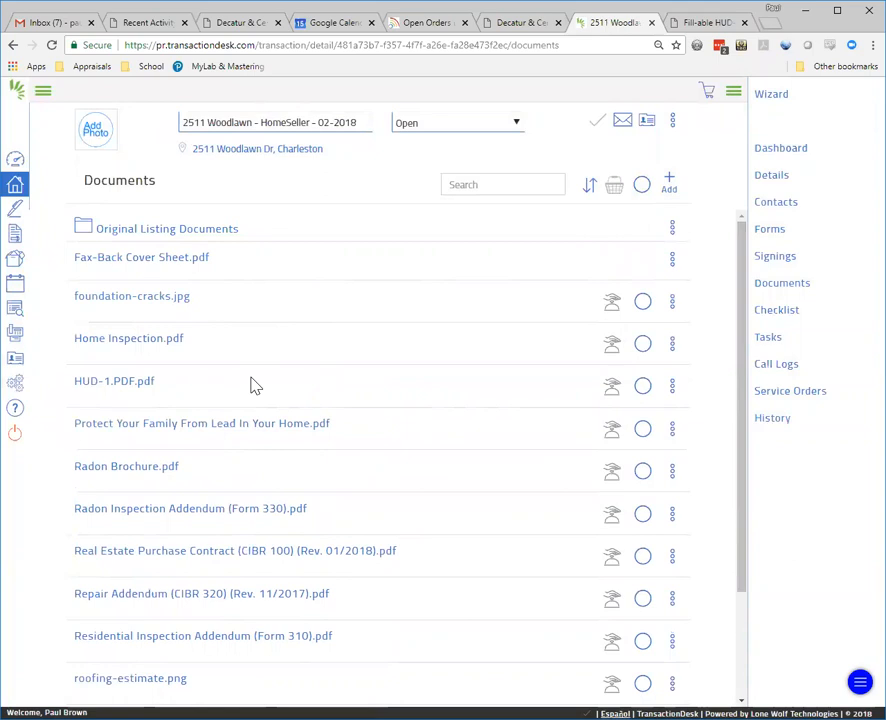
{"action": "left_click", "coordinate": [150, 237]}
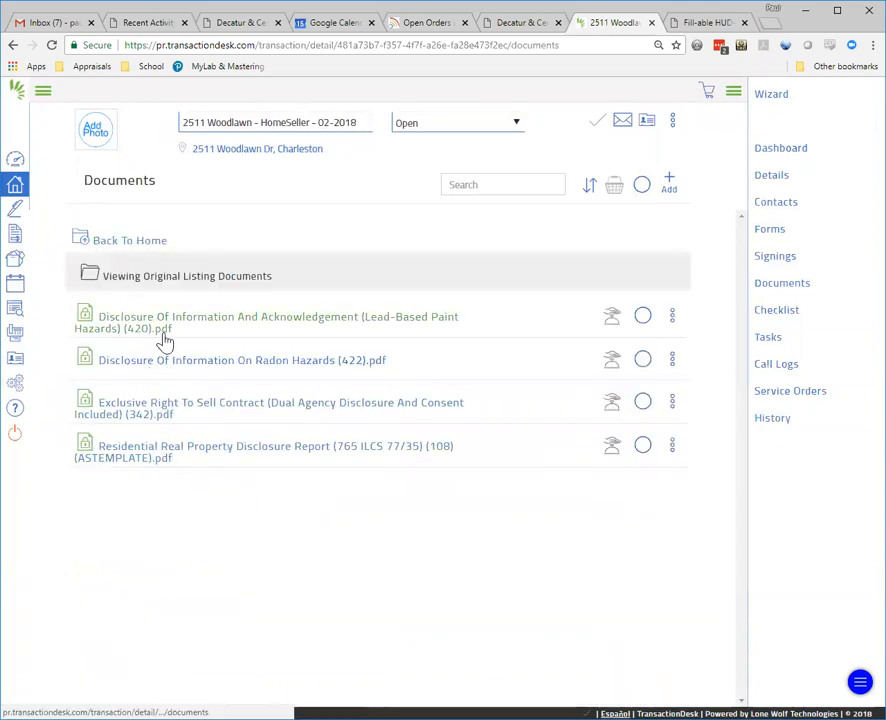
{"action": "left_click", "coordinate": [119, 241]}
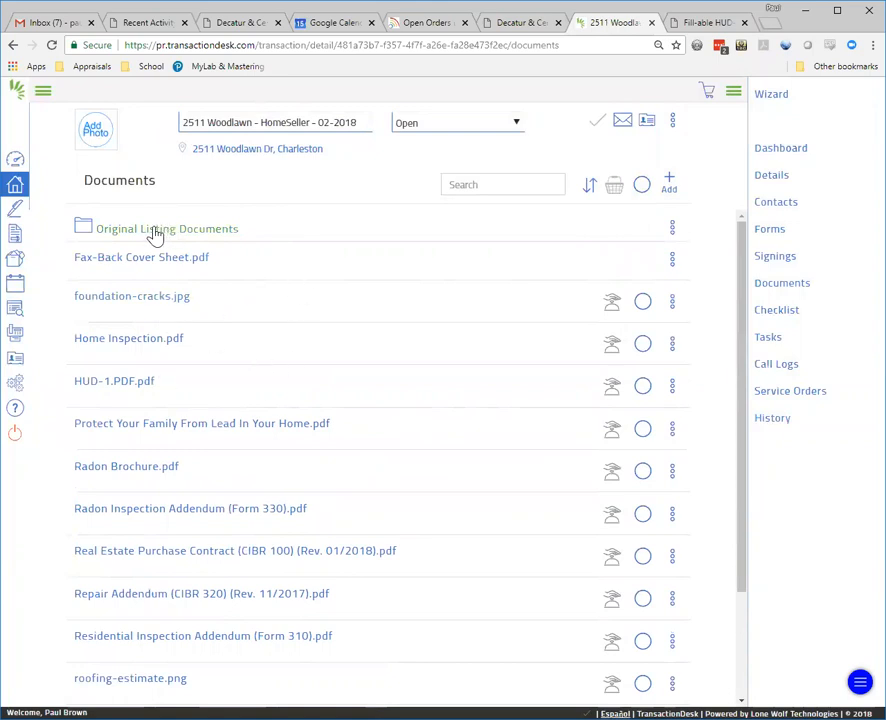
{"action": "left_click", "coordinate": [457, 192]}
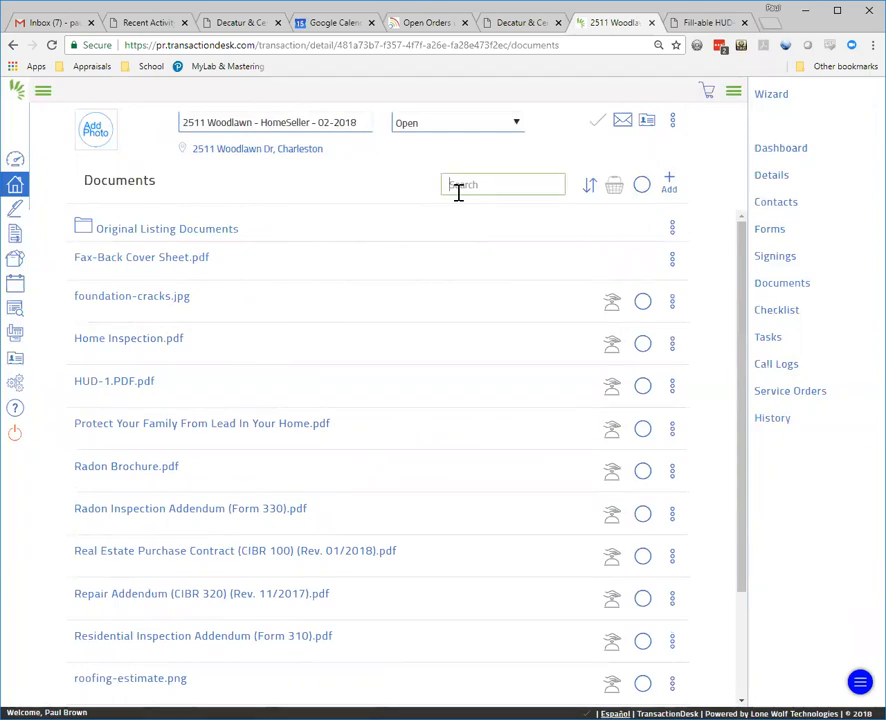
{"action": "type", "text": "disclosure"}
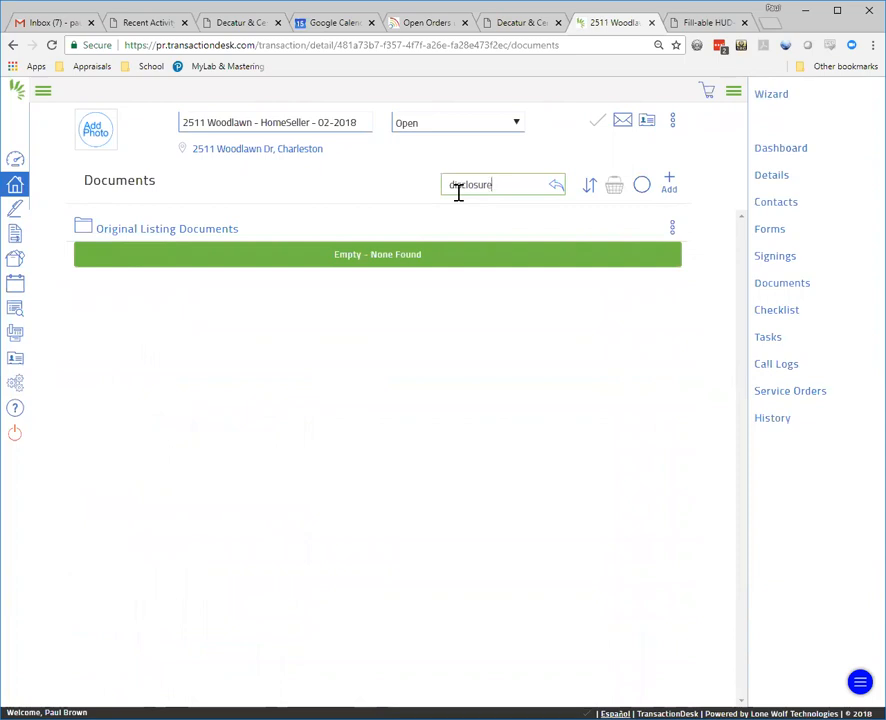
{"action": "left_click", "coordinate": [211, 232]}
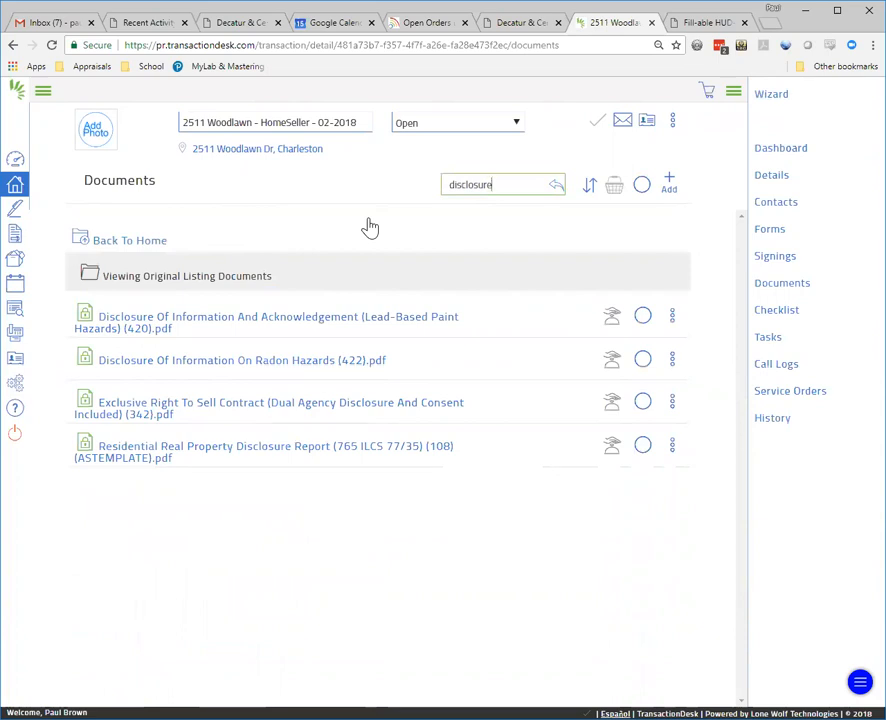
{"action": "left_click", "coordinate": [124, 240]}
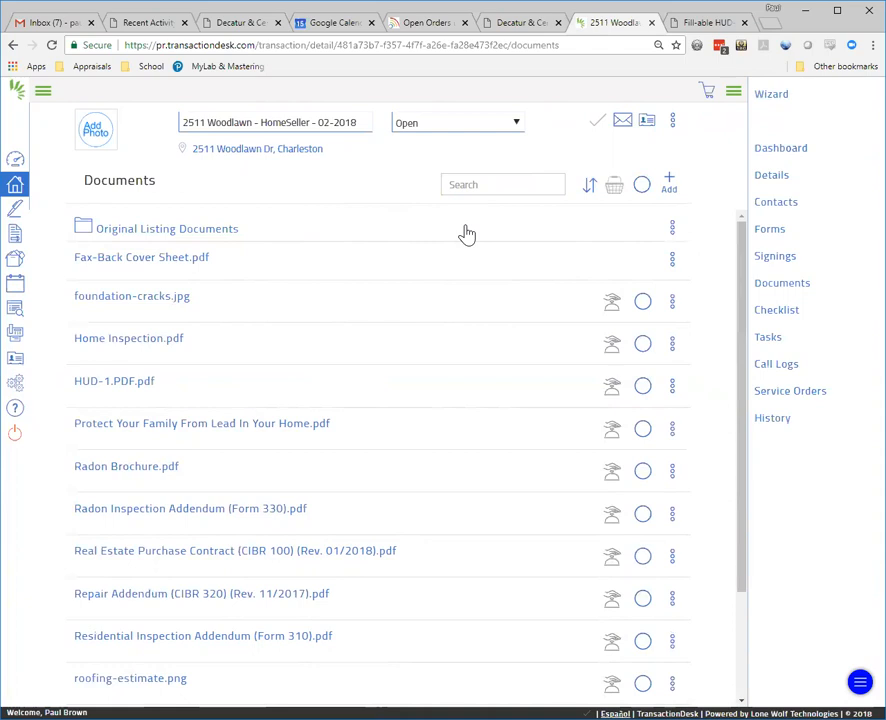
Step: Create a folder named 'Smith Purchase Contract 6-15-2018'
{"action": "left_click", "coordinate": [669, 183]}
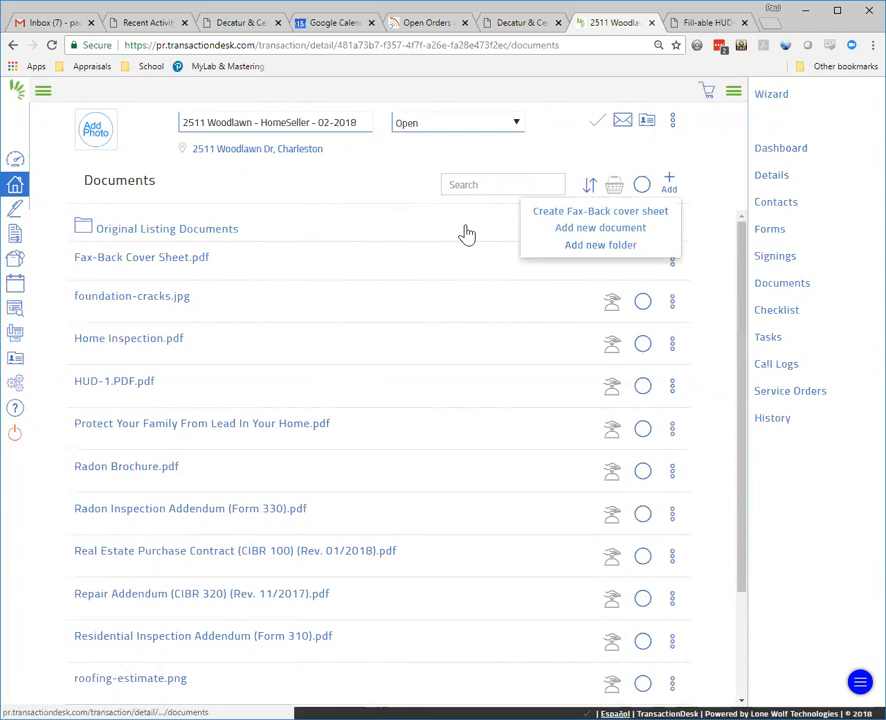
{"action": "left_click", "coordinate": [600, 245]}
{"action": "left_click", "coordinate": [471, 147]}
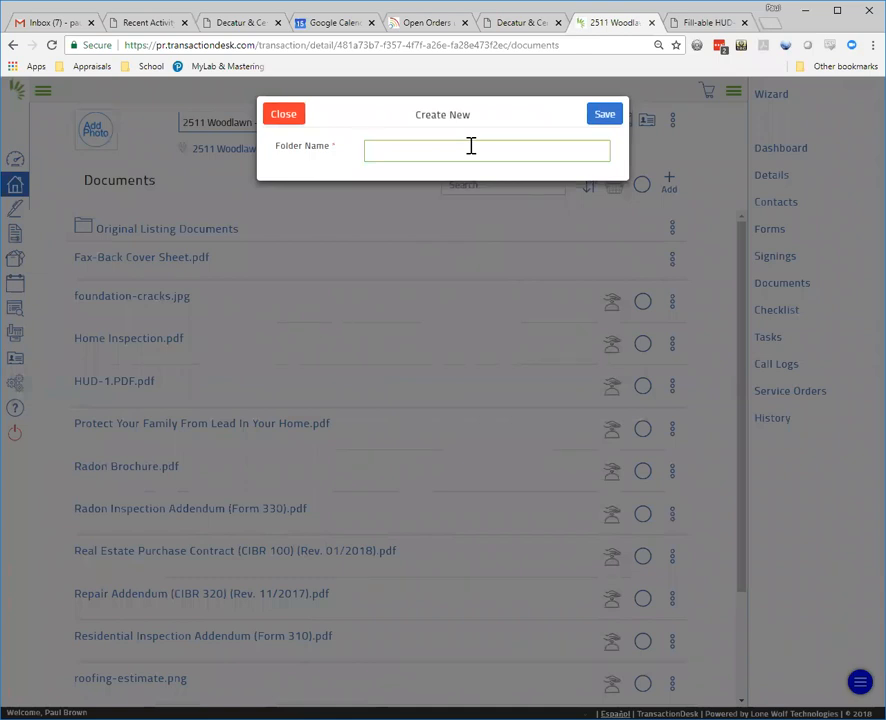
{"action": "type", "text": "SMIith"}
{"action": "key", "text": "BackSpace"}
{"action": "type", "text": "mith Purcherase Agreemen"}
{"action": "key", "text": "BackSpace"}
{"action": "key", "text": "BackSpace"}
{"action": "key", "text": "BackSpace"}
{"action": "key", "text": "BackSpace"}
{"action": "key", "text": "BackSpace"}
{"action": "key", "text": "BackSpace"}
{"action": "type", "text": "Contract 6-15-2018"}
{"action": "left_click", "coordinate": [606, 117]}
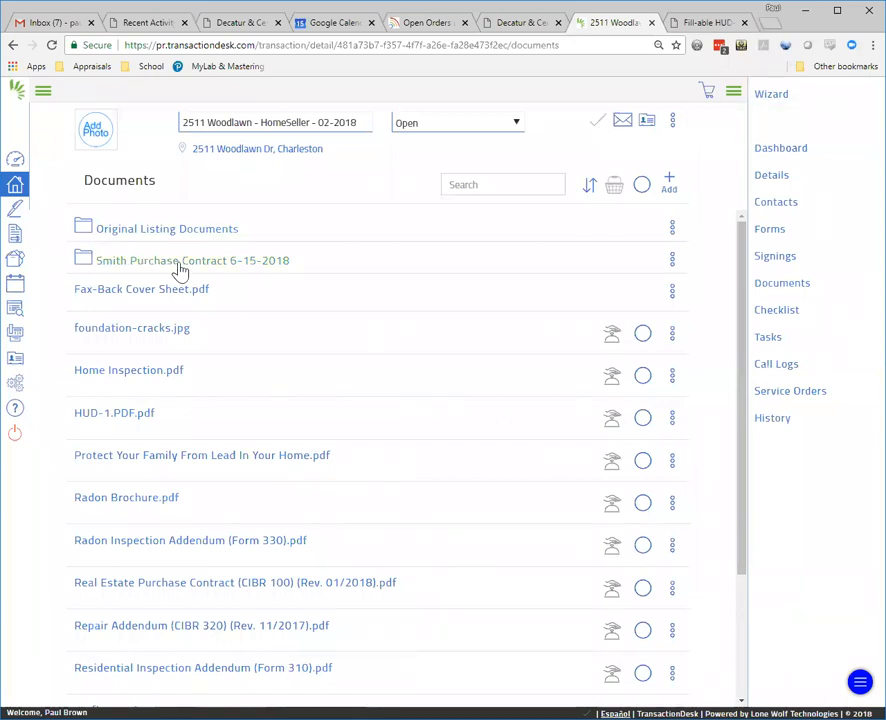
Step: Select the lead, radon brochure, radon addendum, purchase contract, residential inspection and well-and-septic documents
{"action": "left_click", "coordinate": [338, 463]}
{"action": "left_click", "coordinate": [642, 502]}
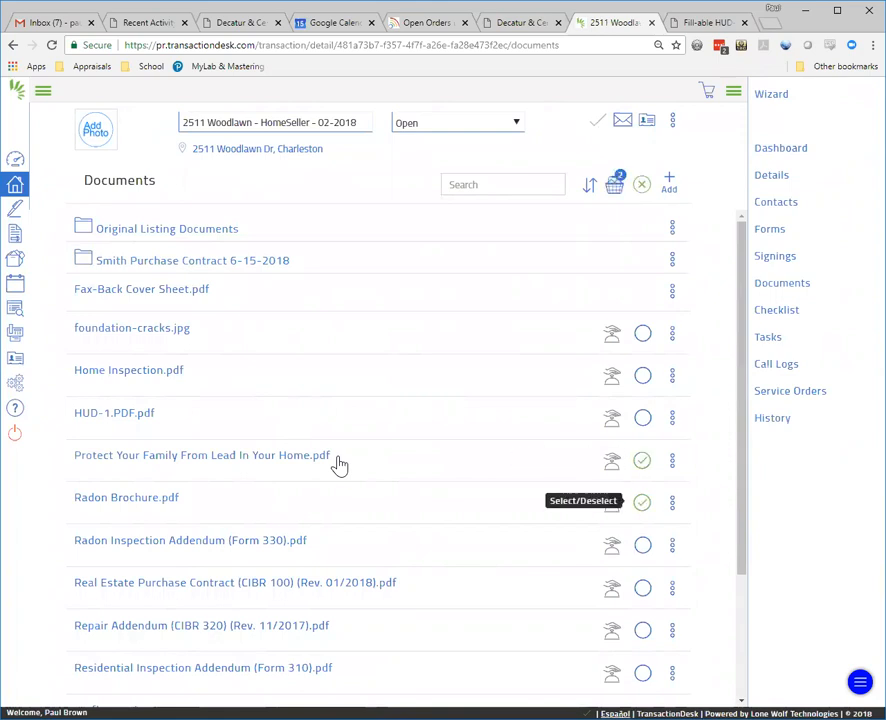
{"action": "left_click", "coordinate": [642, 545]}
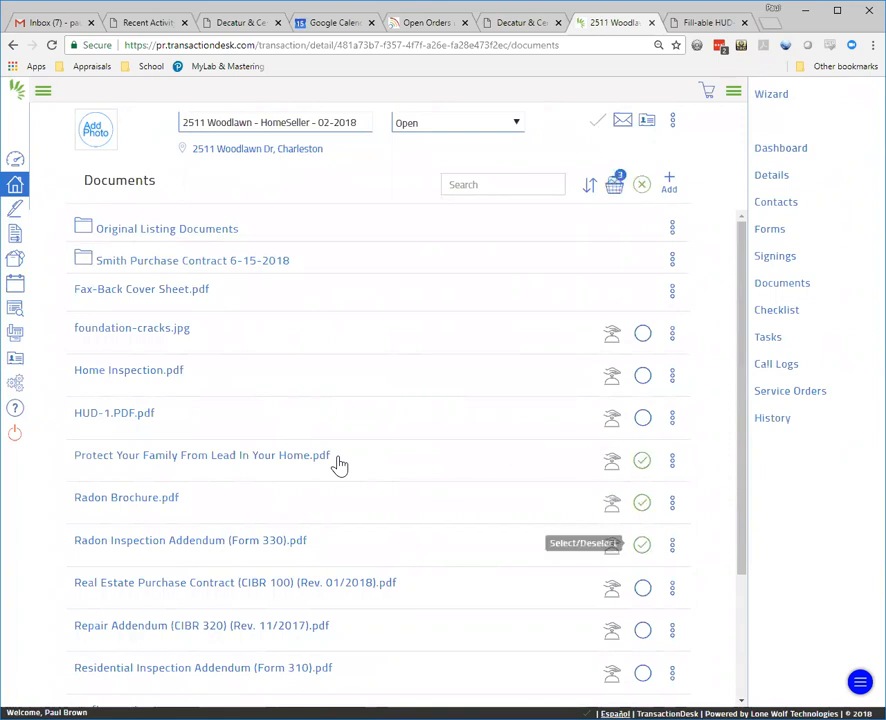
{"action": "left_click", "coordinate": [643, 590]}
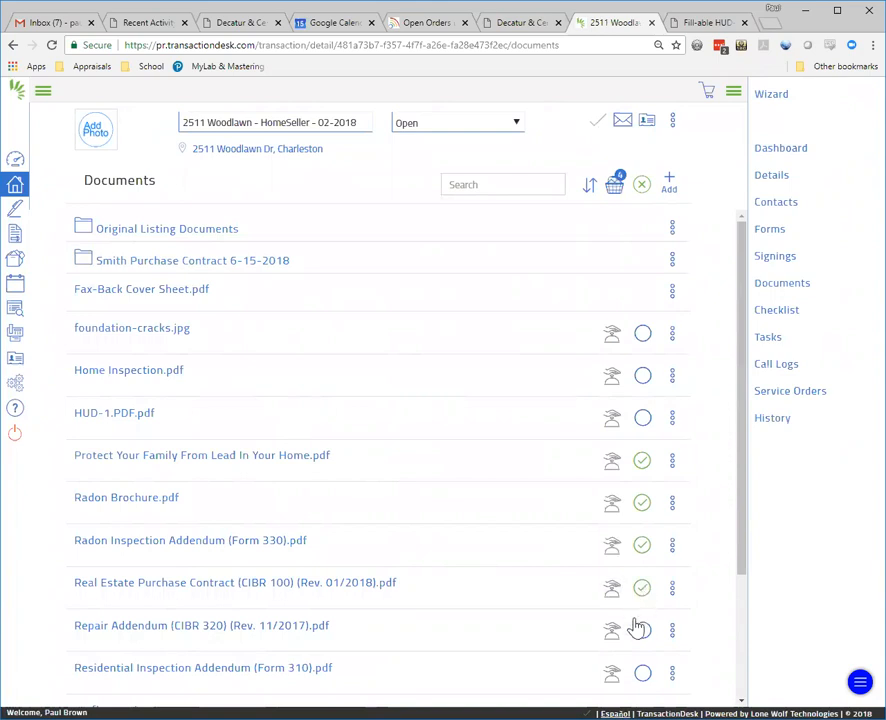
{"action": "scroll", "coordinate": [650, 640], "scroll_direction": "down", "scroll_amount": 2}
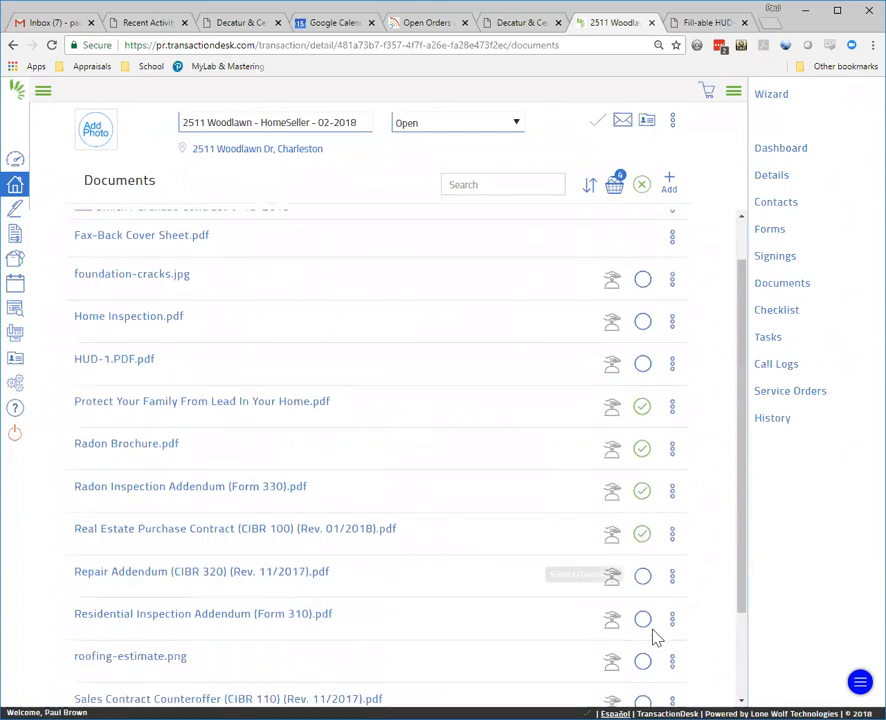
{"action": "left_click", "coordinate": [643, 534]}
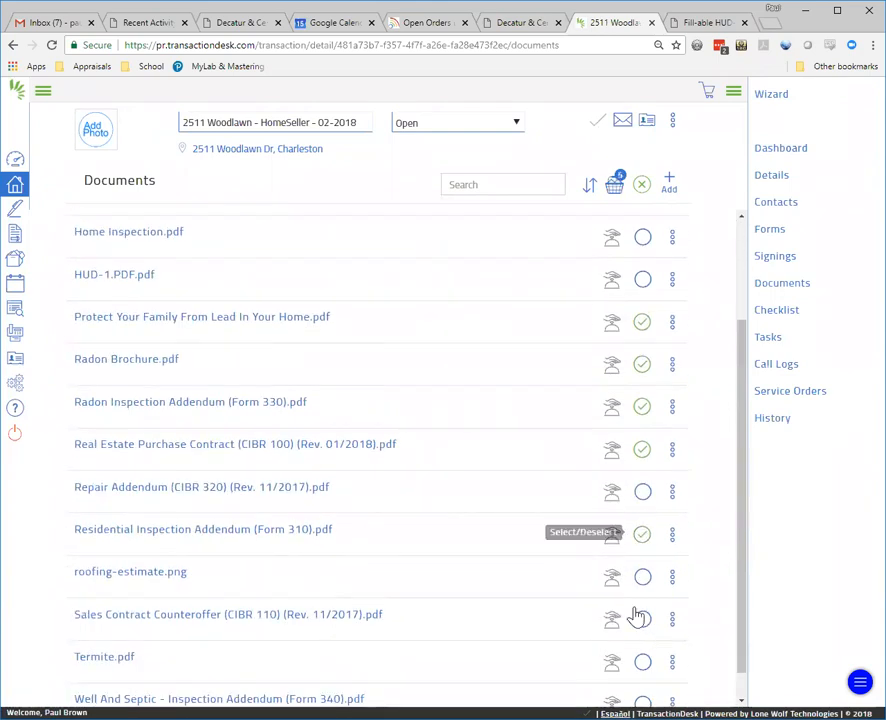
{"action": "scroll", "coordinate": [637, 618], "scroll_direction": "down", "scroll_amount": 1}
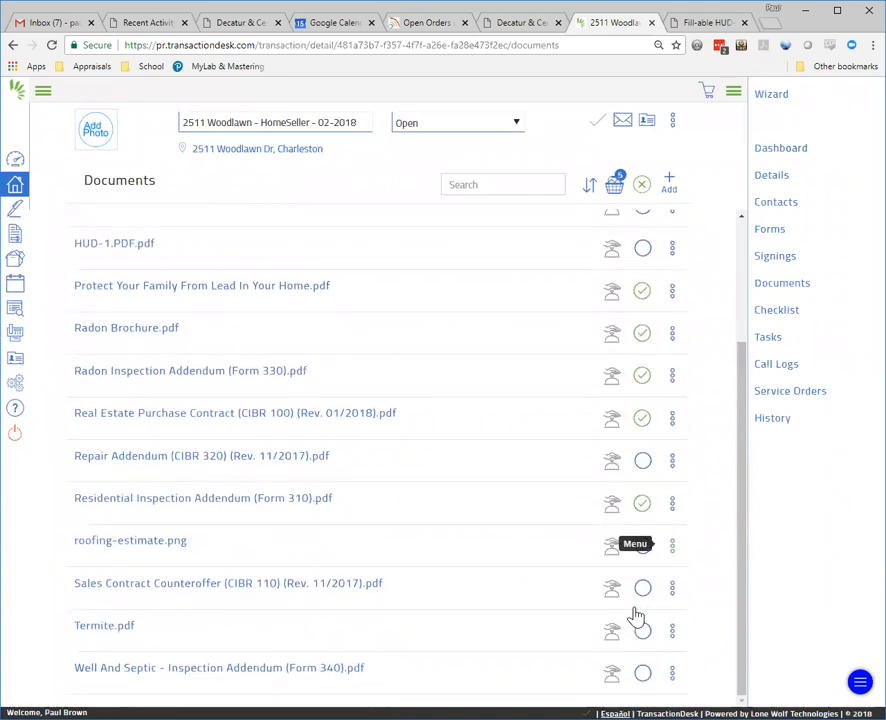
{"action": "left_click", "coordinate": [643, 674]}
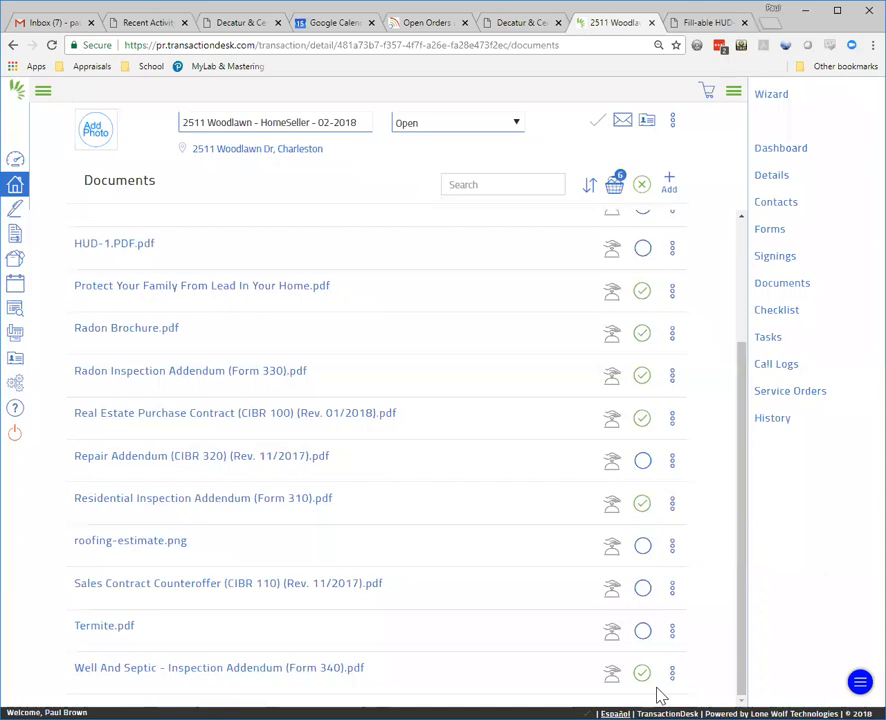
{"action": "scroll", "coordinate": [643, 588], "scroll_direction": "up", "scroll_amount": 2}
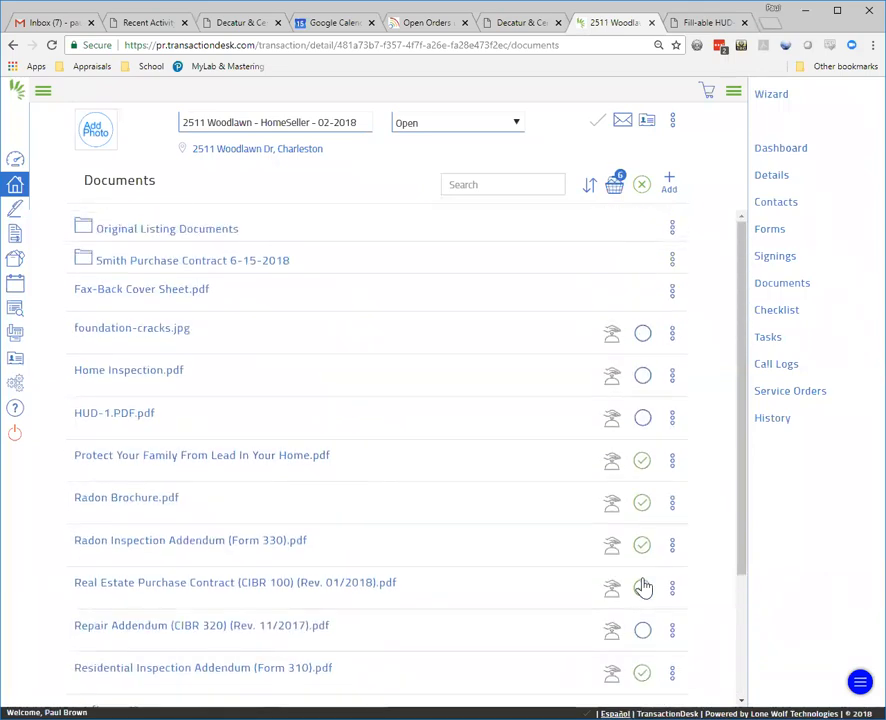
Step: Move the six selected documents into the Smith Purchase Contract 6-15-2018 folder
{"action": "left_click", "coordinate": [615, 184]}
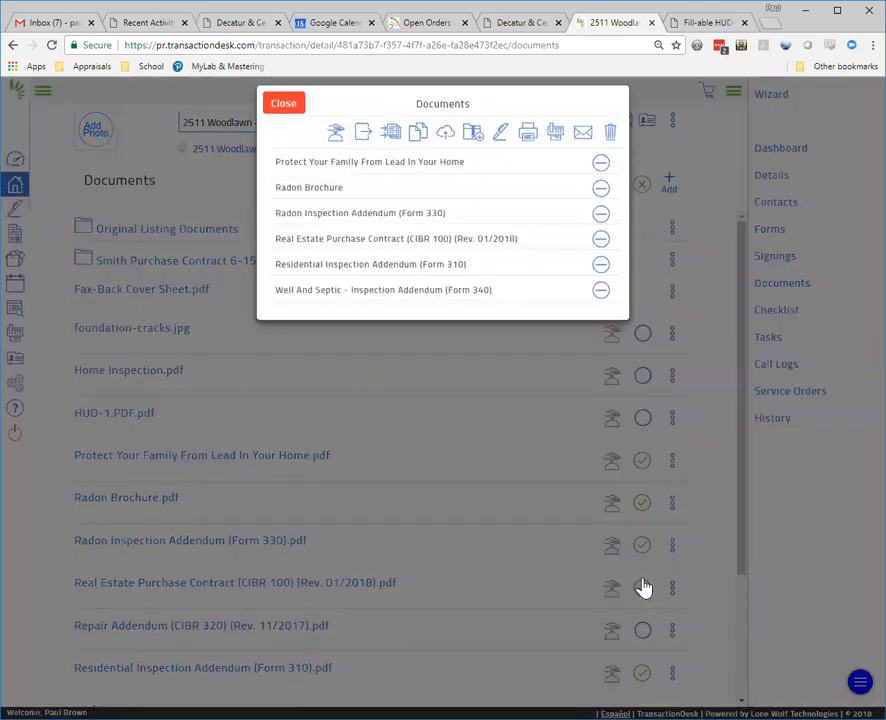
{"action": "left_click", "coordinate": [361, 146]}
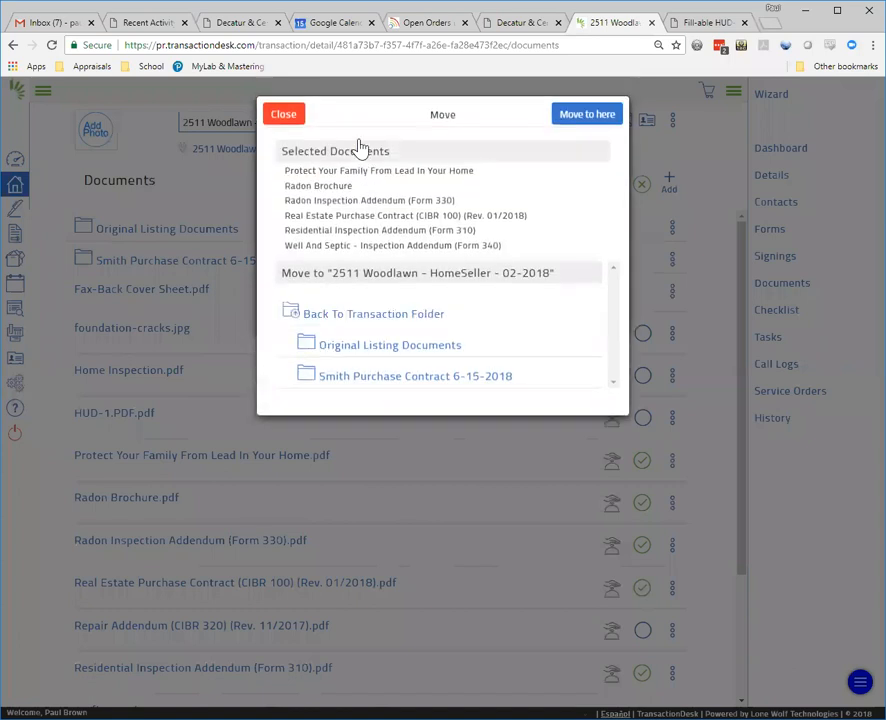
{"action": "left_click", "coordinate": [372, 386]}
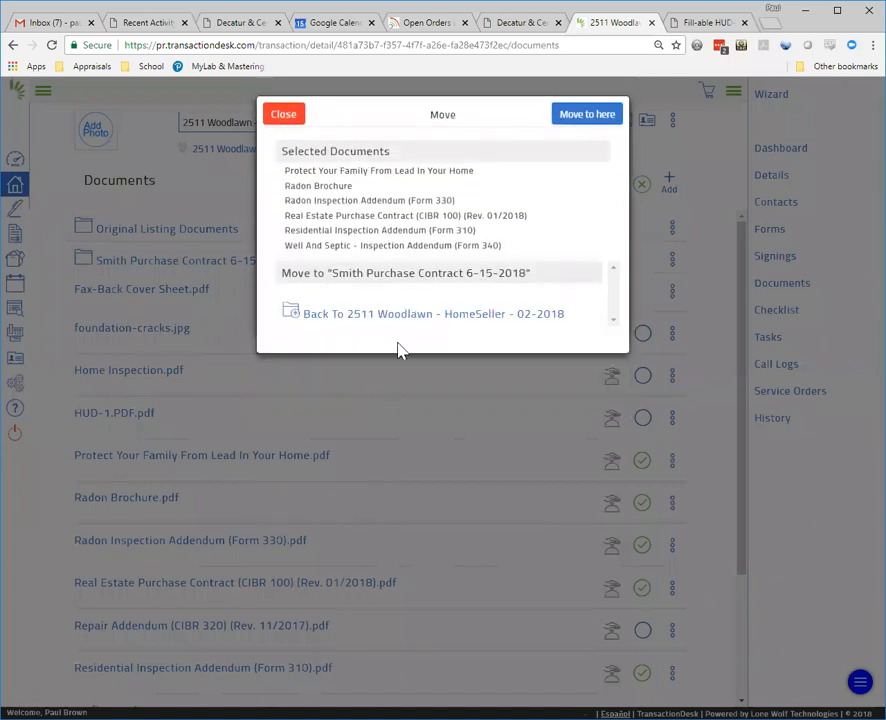
{"action": "left_click", "coordinate": [578, 120]}
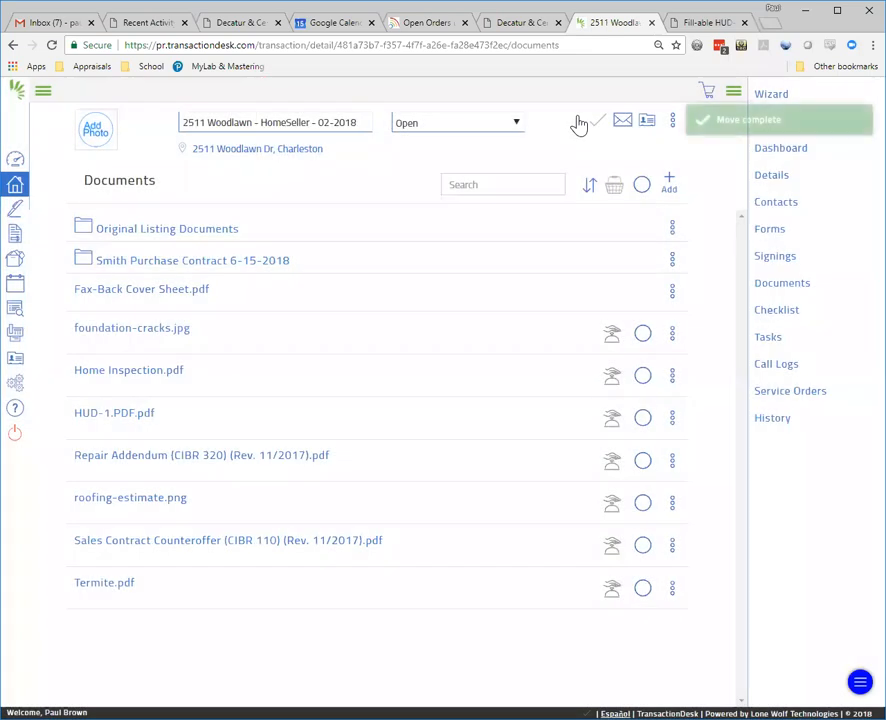
Step: Open the Smith Purchase Contract 6-15-2018 folder to view its six moved documents
{"action": "left_click", "coordinate": [158, 266]}
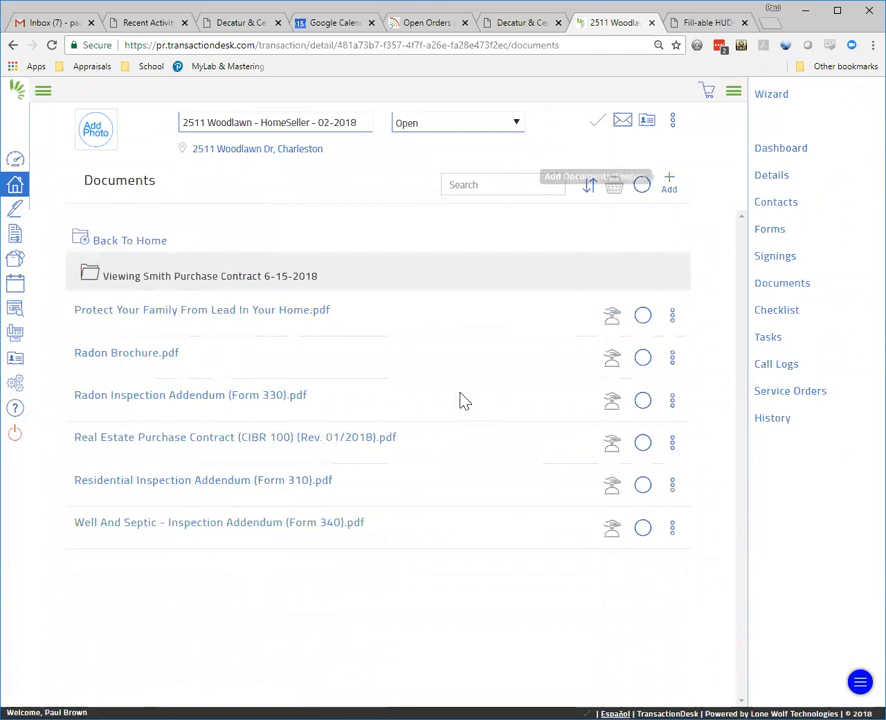
{"action": "left_click", "coordinate": [669, 183]}
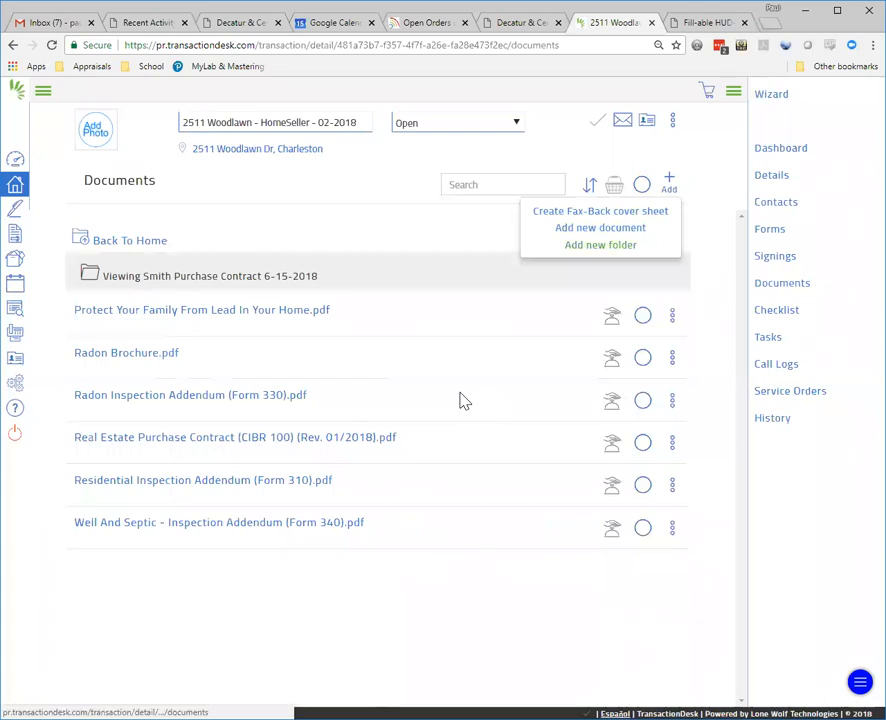
Step: Create a 'Counteroffer 6-17-2018' subfolder here, then return to the top-level Documents list
{"action": "left_click", "coordinate": [600, 244]}
{"action": "left_click", "coordinate": [456, 150]}
{"action": "type", "text": "Counteroffer 6-17-2018"}
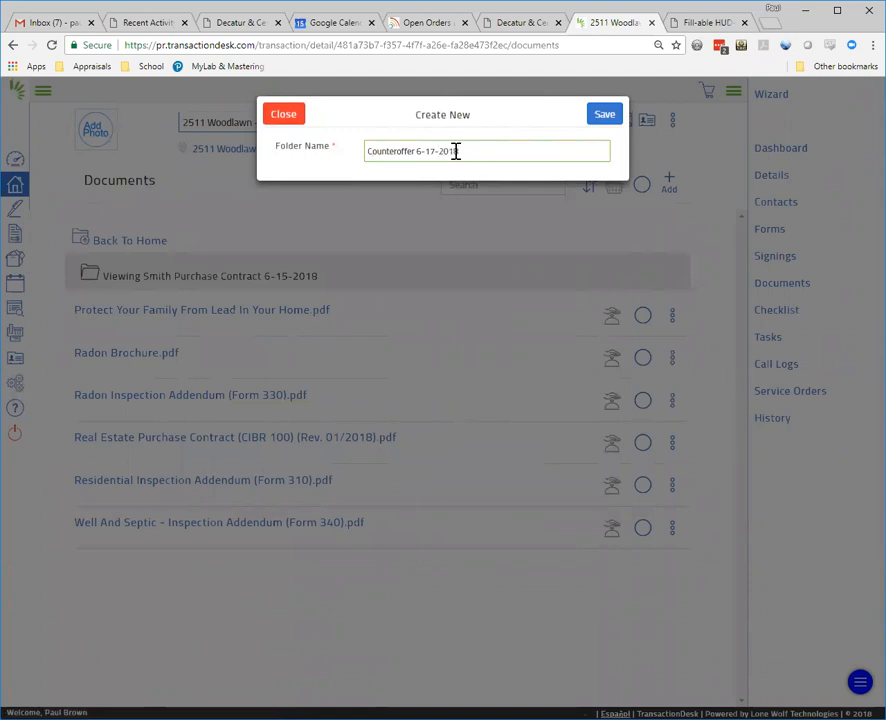
{"action": "left_click", "coordinate": [612, 116]}
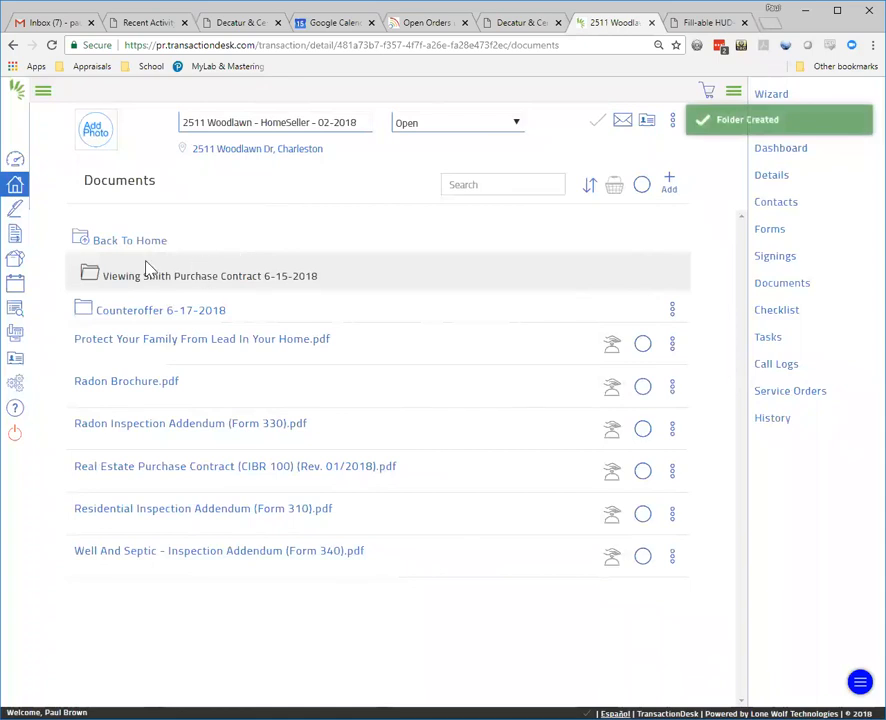
{"action": "left_click", "coordinate": [136, 248]}
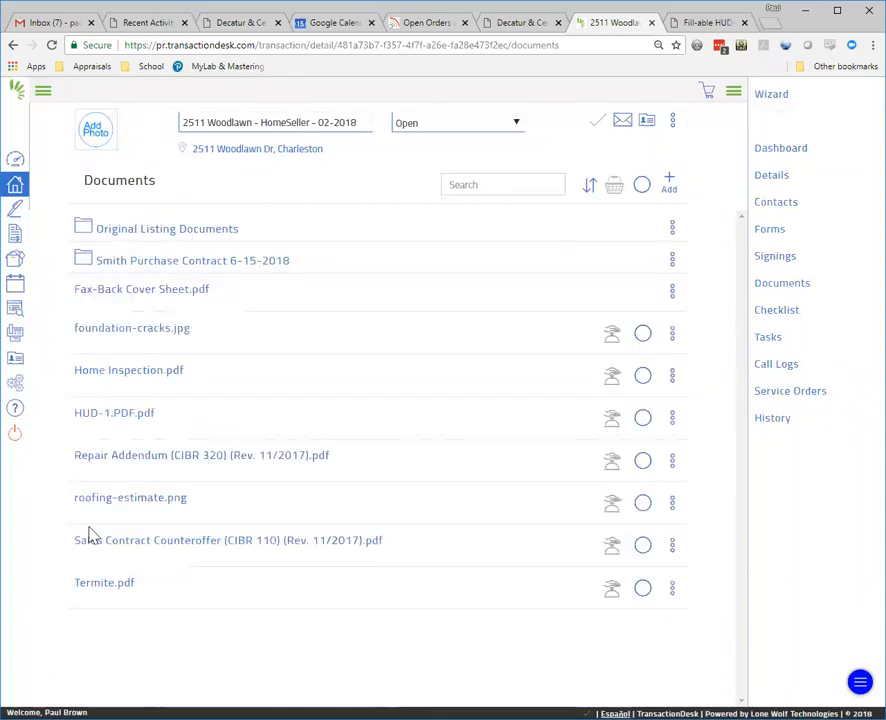
Step: Move the Sales Contract Counteroffer form into Smith Purchase Contract 6-15-2018 > Counteroffer 6-17-2018
{"action": "left_click", "coordinate": [465, 538]}
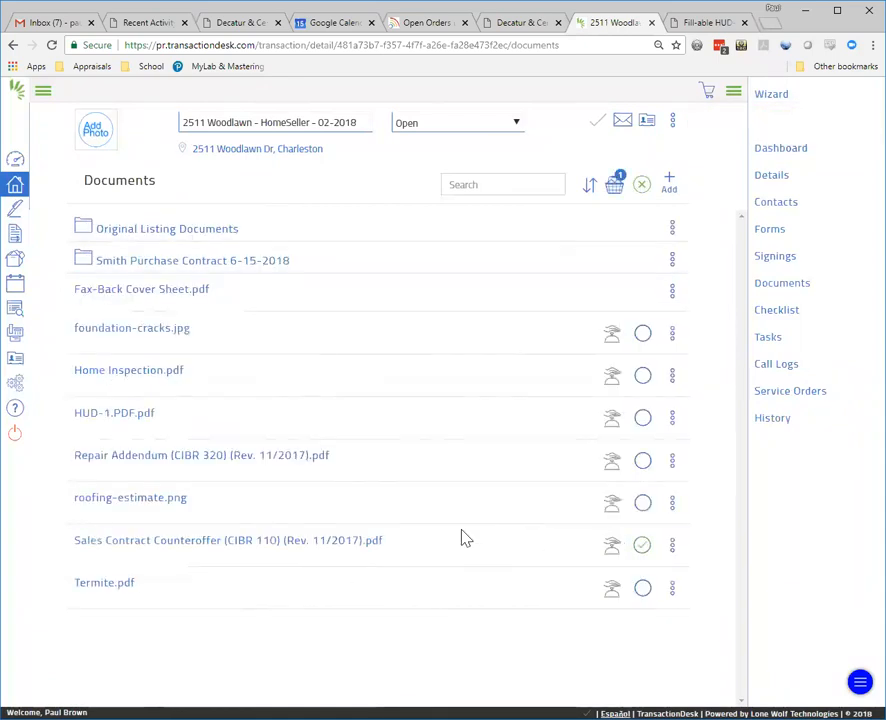
{"action": "left_click", "coordinate": [614, 186]}
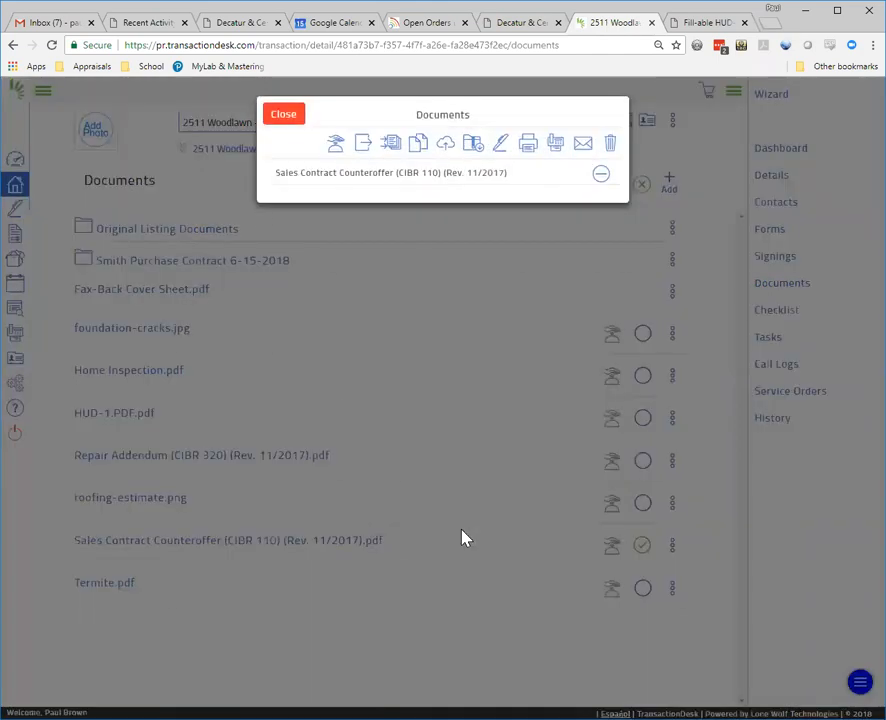
{"action": "left_click", "coordinate": [365, 146]}
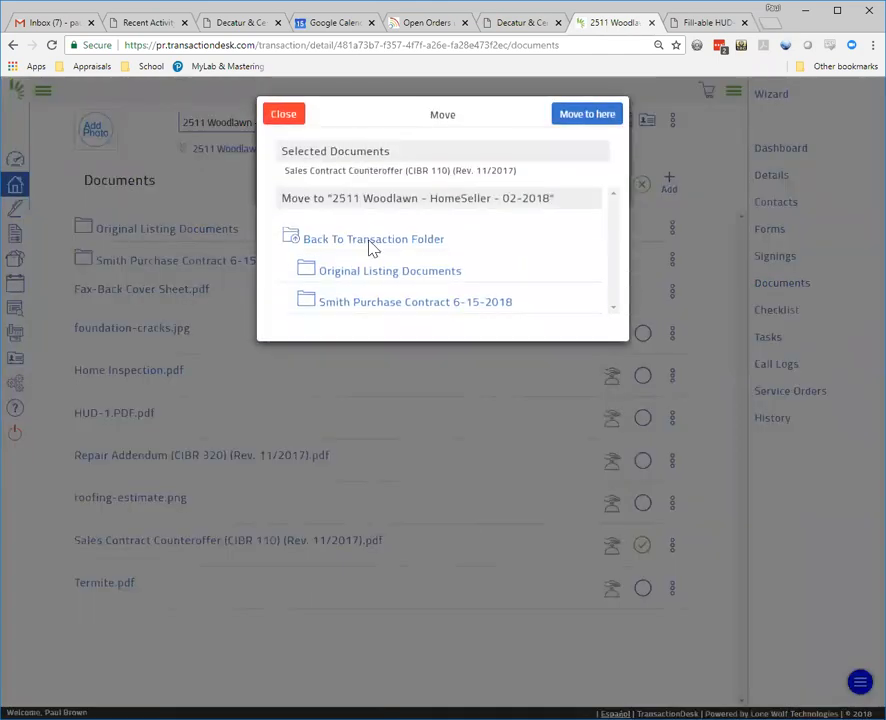
{"action": "left_click", "coordinate": [355, 302]}
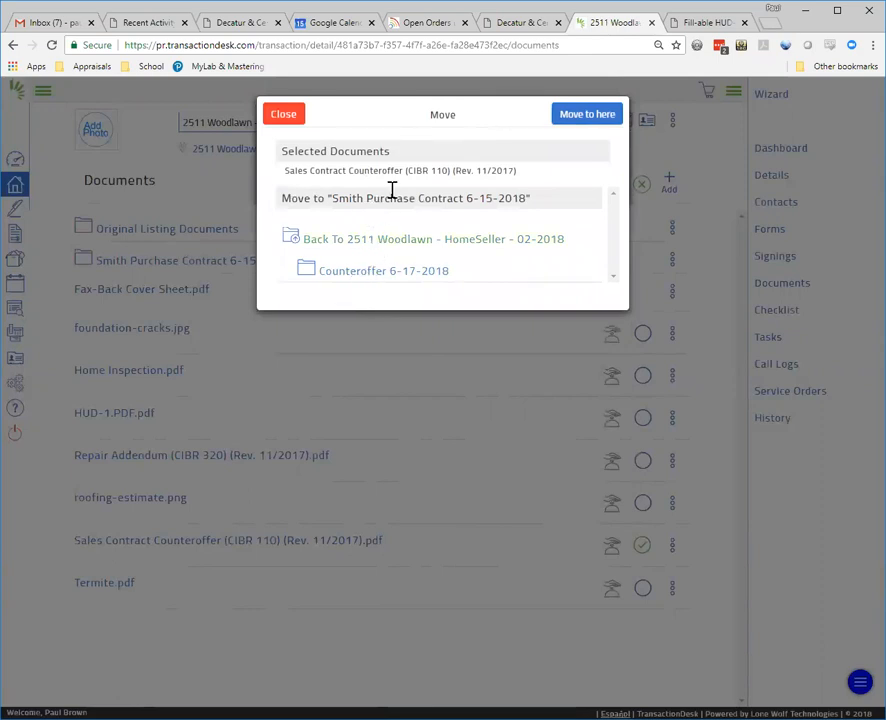
{"action": "left_click", "coordinate": [382, 274]}
{"action": "left_click", "coordinate": [576, 117]}
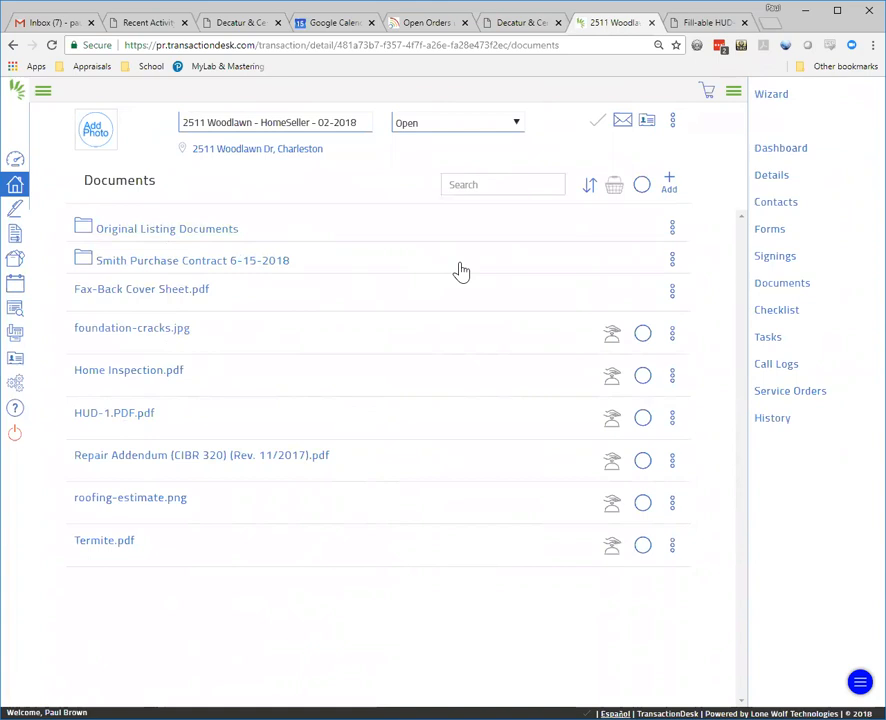
Step: Create a top-level folder named 'Home Inspection, Issues, and Repair Addendum'
{"action": "left_click", "coordinate": [669, 183]}
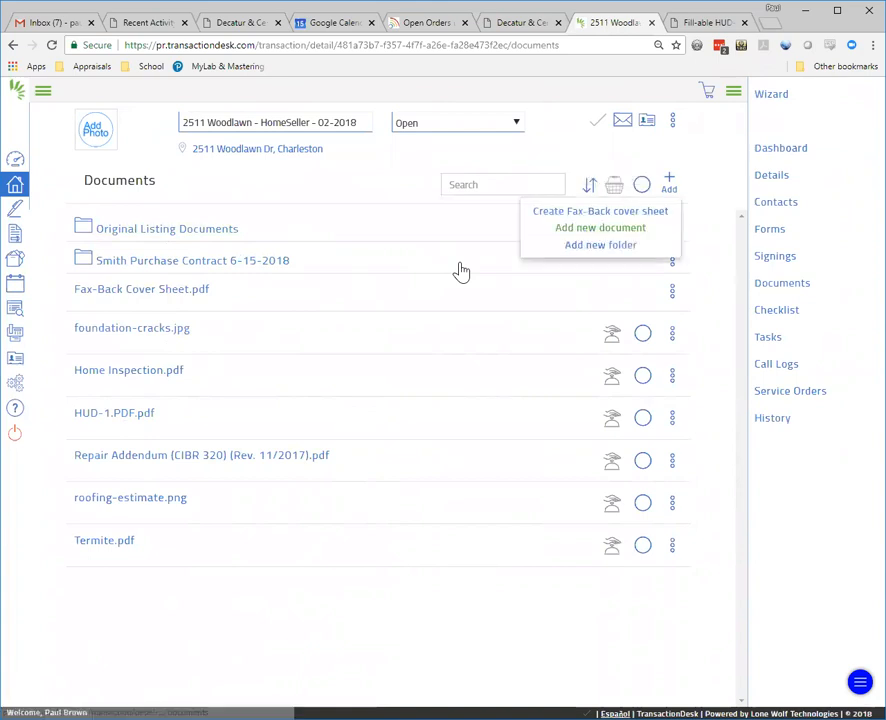
{"action": "left_click", "coordinate": [600, 244]}
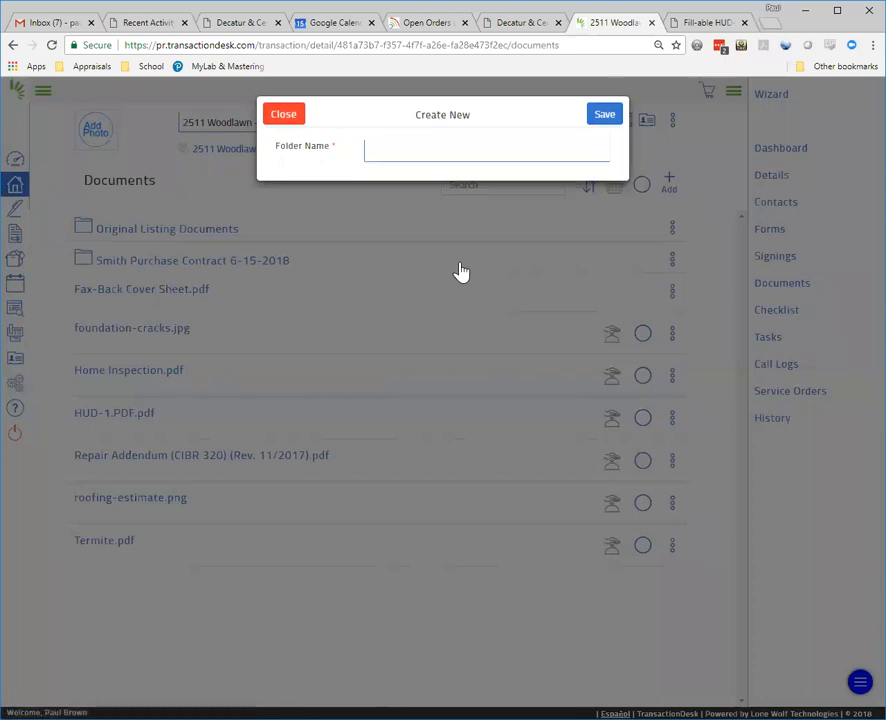
{"action": "left_click", "coordinate": [522, 146]}
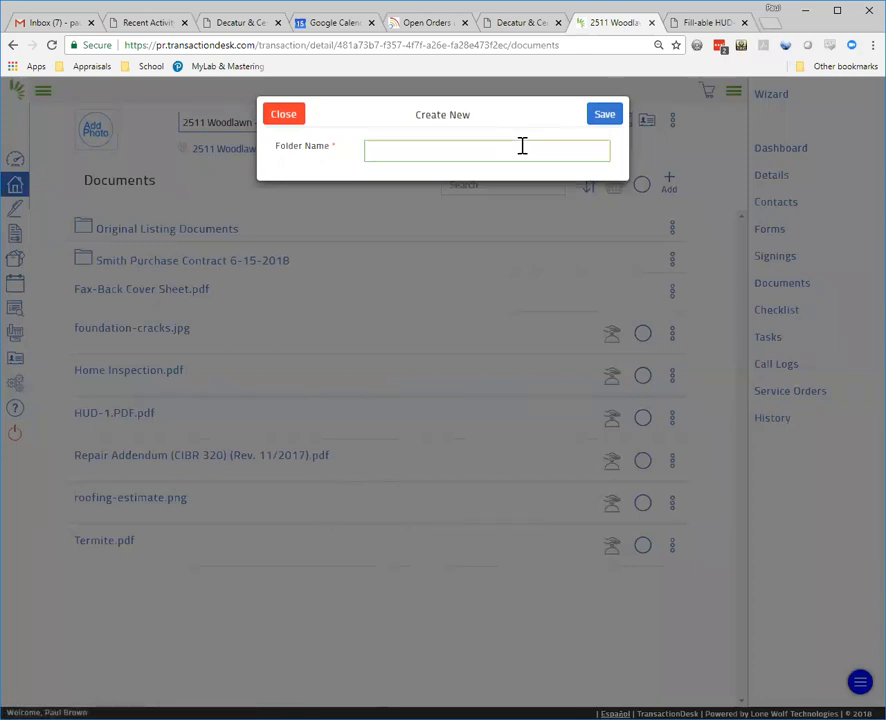
{"action": "type", "text": "Home Inspection, Issues, and Repair Ac"}
{"action": "type", "text": "dendum"}
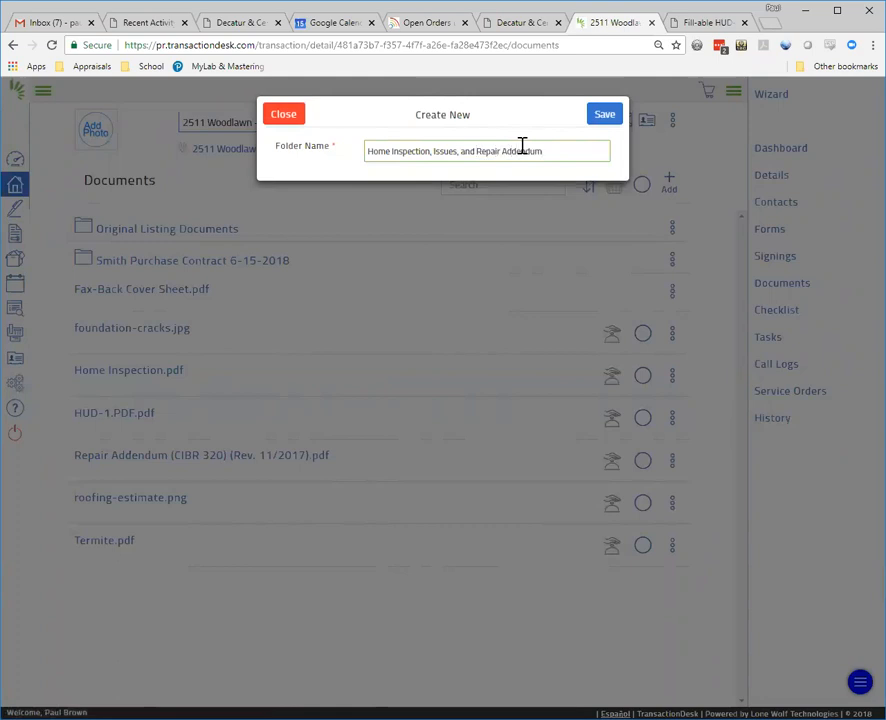
{"action": "left_click", "coordinate": [601, 117]}
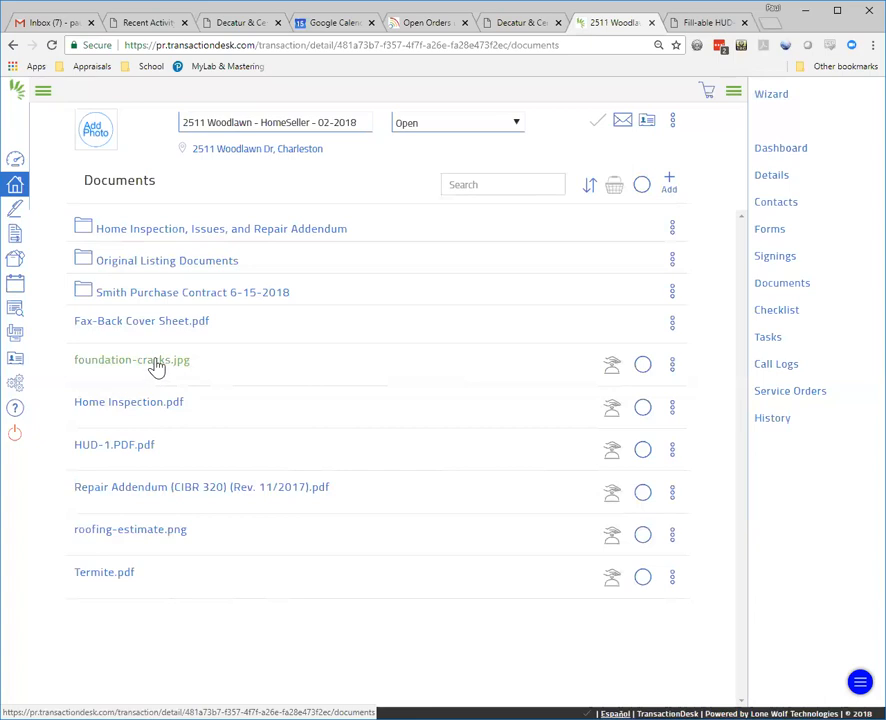
Step: Look at the foundation-cracks photo, then open the Home Inspection report preview
{"action": "left_click", "coordinate": [156, 362]}
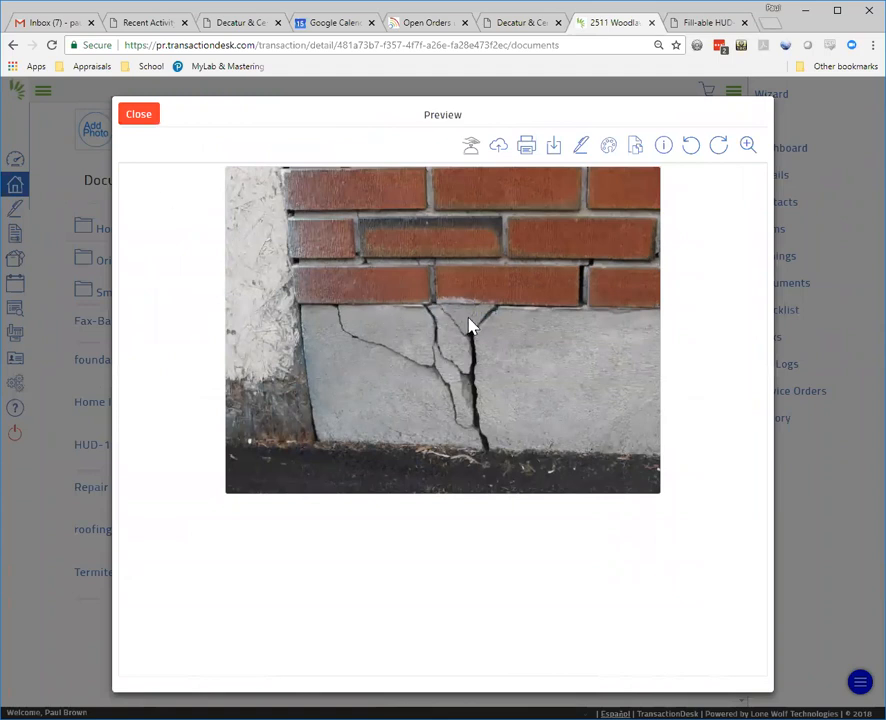
{"action": "left_click", "coordinate": [140, 116]}
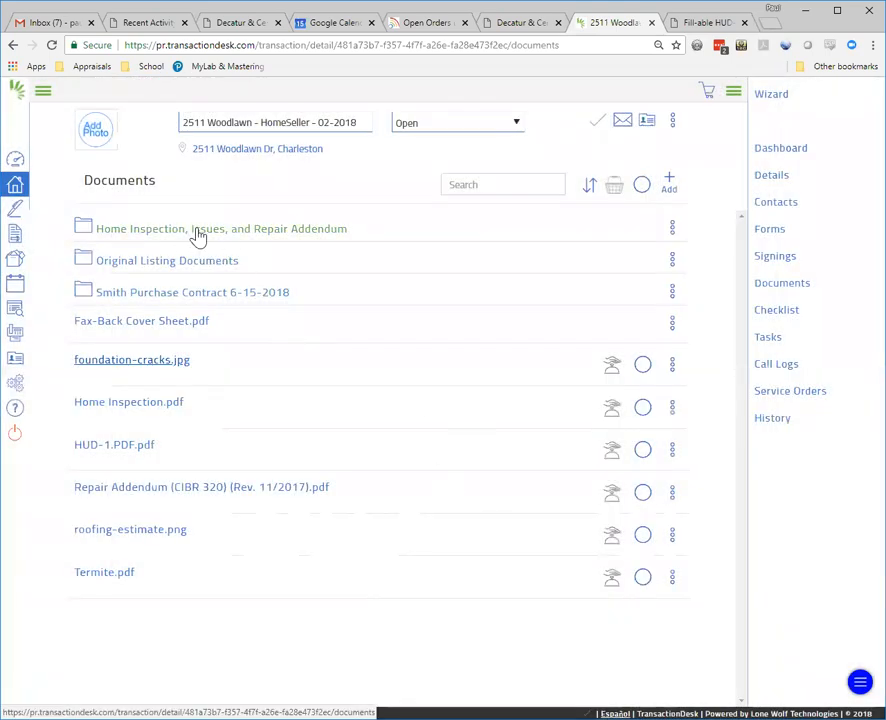
{"action": "left_click", "coordinate": [128, 403]}
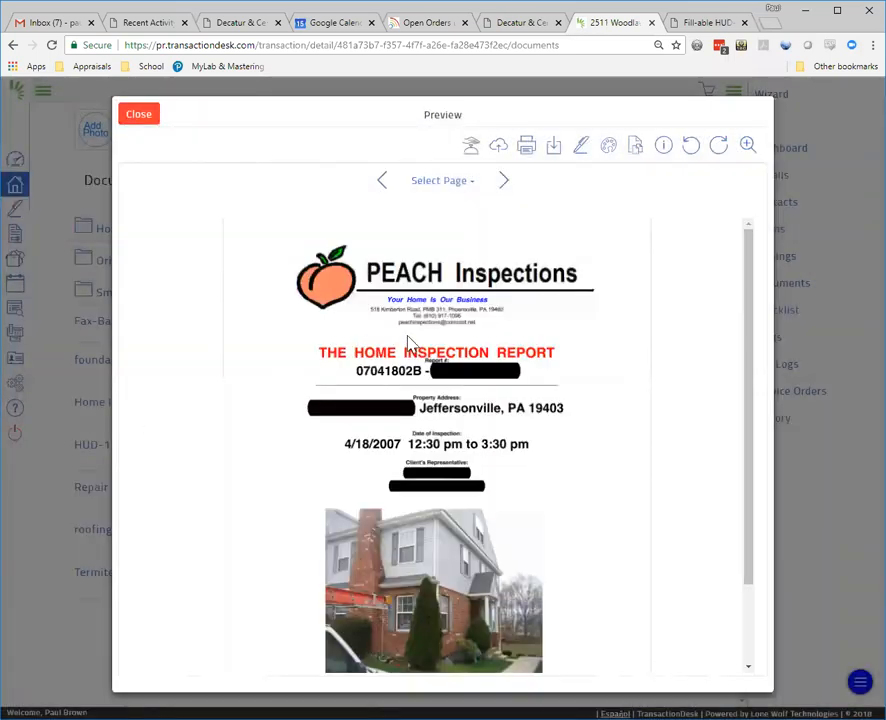
{"action": "scroll", "coordinate": [407, 343], "scroll_direction": "down", "scroll_amount": 1}
{"action": "scroll", "coordinate": [407, 343], "scroll_direction": "up", "scroll_amount": 1}
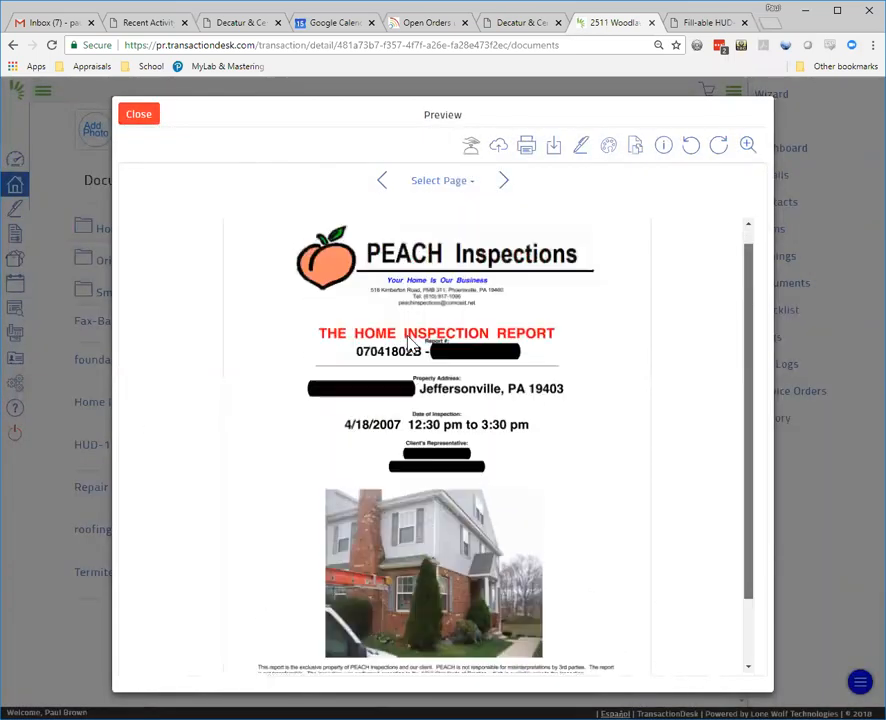
Step: Browse the report's pages, close the preview, and select Home Inspection.pdf for filing
{"action": "left_click", "coordinate": [455, 182]}
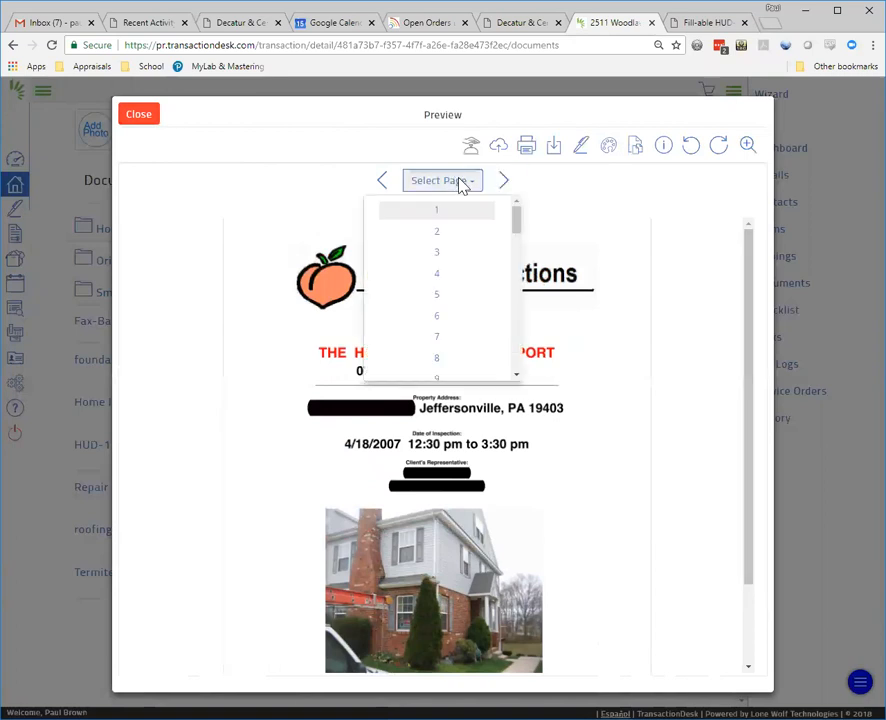
{"action": "scroll", "coordinate": [460, 184], "scroll_direction": "down", "scroll_amount": 9}
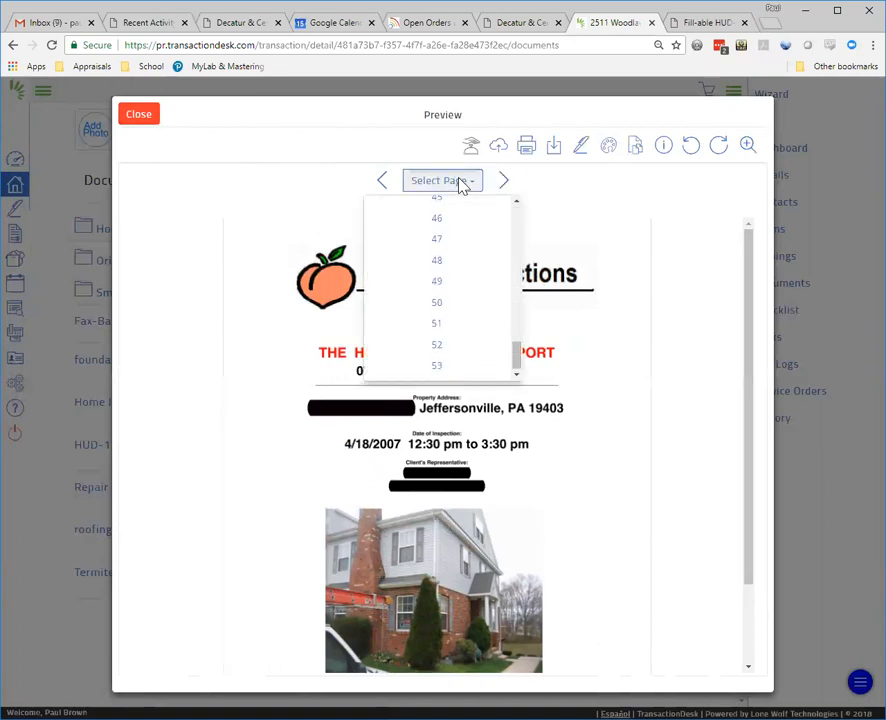
{"action": "left_click", "coordinate": [138, 123]}
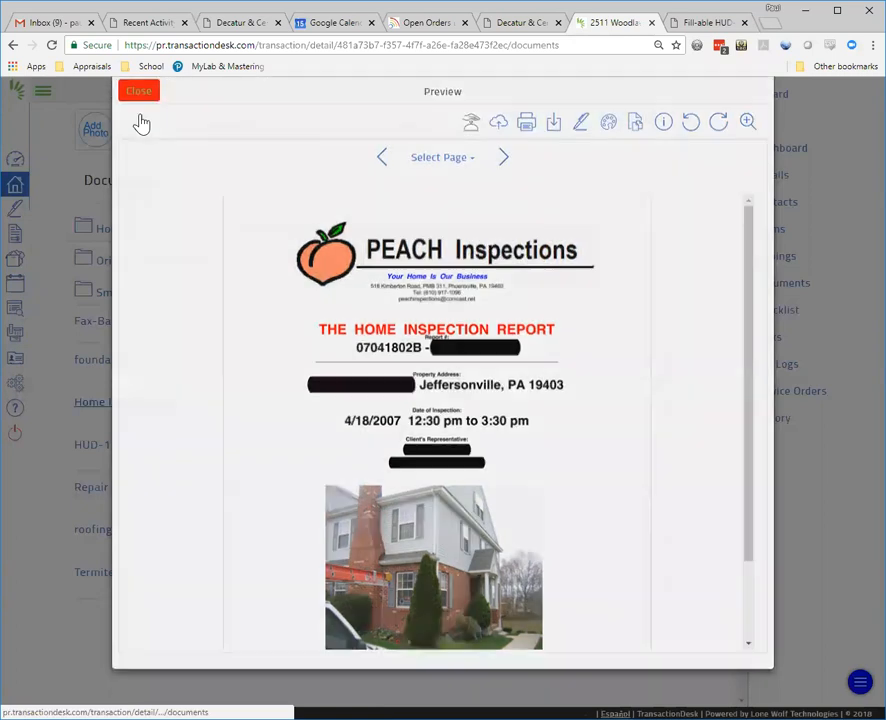
{"action": "left_click", "coordinate": [139, 119]}
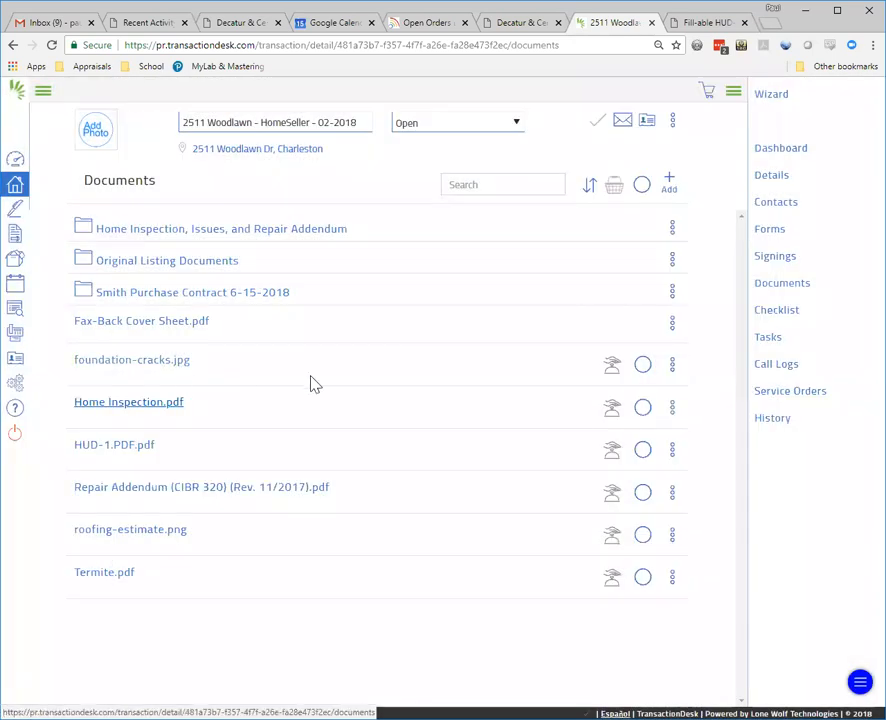
{"action": "left_click", "coordinate": [643, 407]}
{"action": "left_click", "coordinate": [643, 365]}
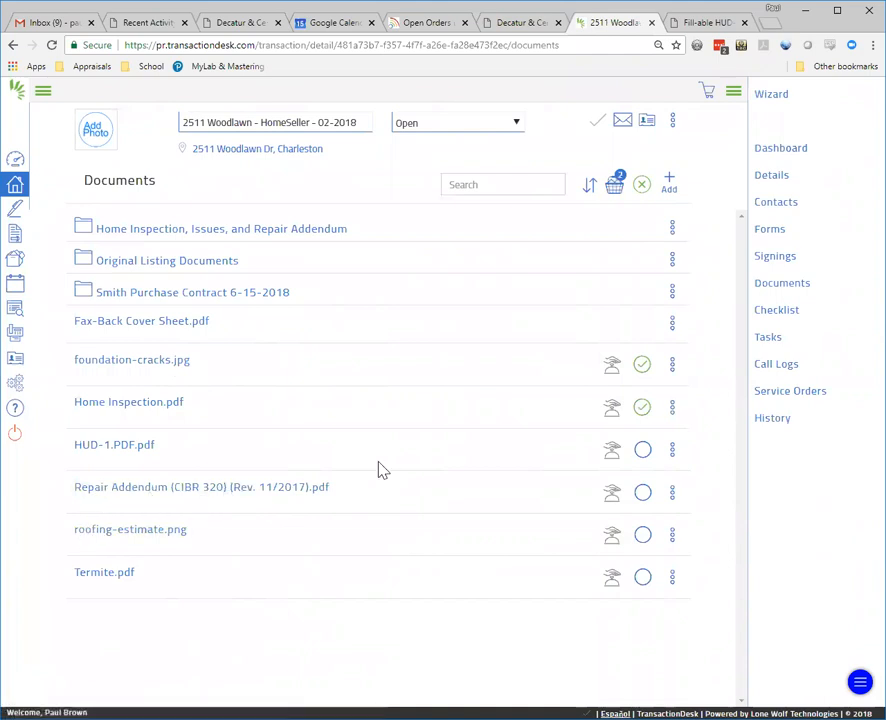
{"action": "left_click", "coordinate": [642, 492]}
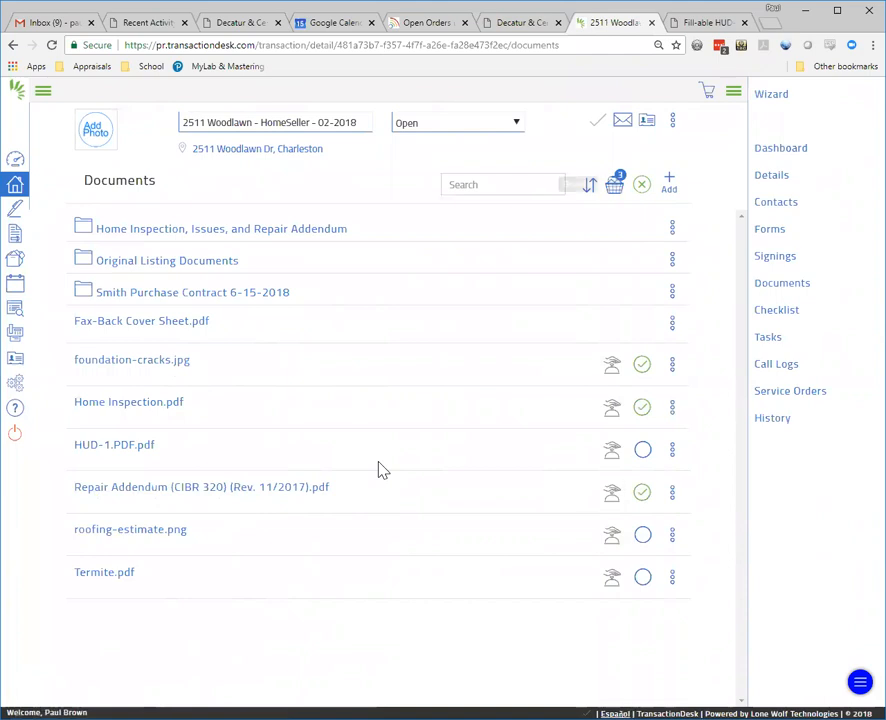
{"action": "left_click", "coordinate": [614, 184]}
{"action": "left_click", "coordinate": [366, 144]}
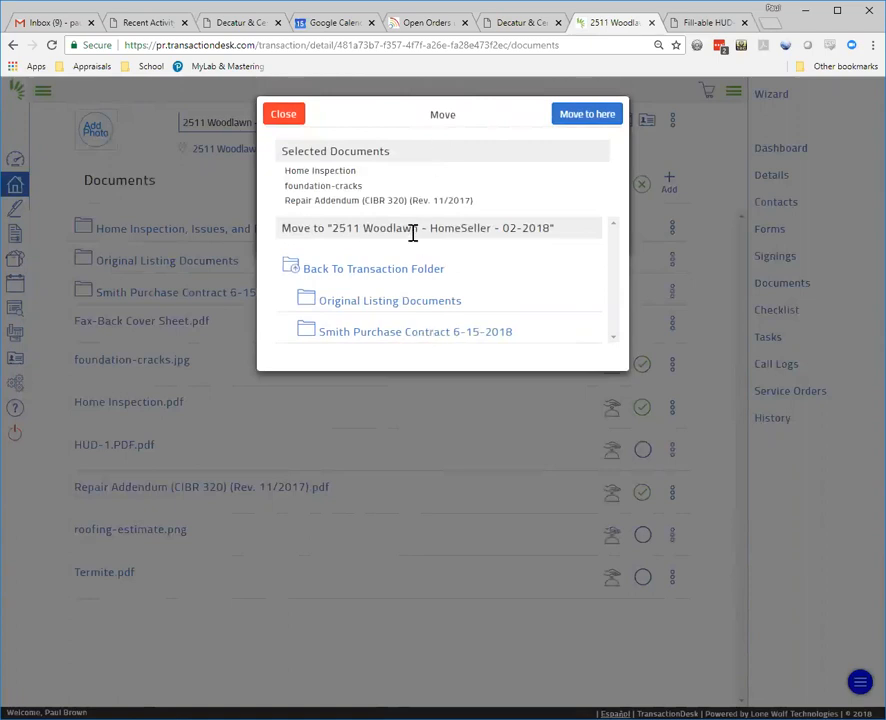
{"action": "left_click", "coordinate": [390, 271]}
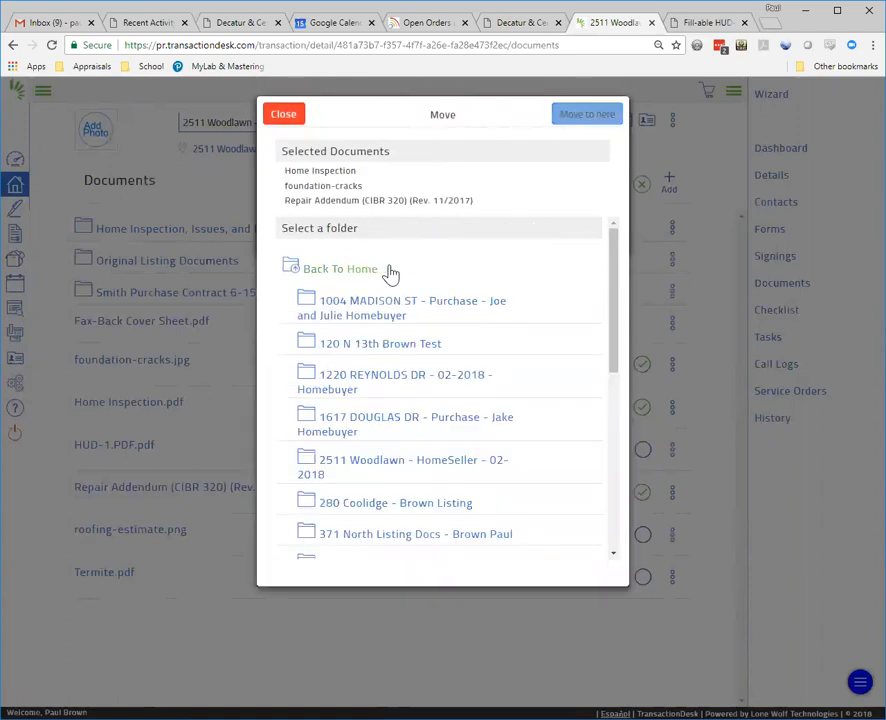
{"action": "left_click", "coordinate": [446, 472]}
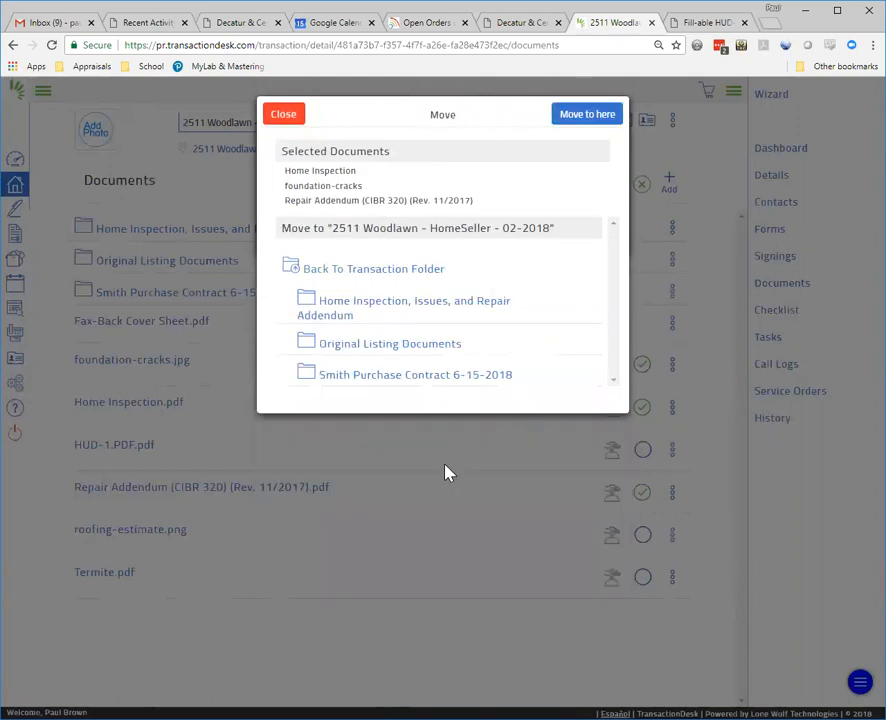
{"action": "left_click", "coordinate": [366, 312]}
{"action": "left_click", "coordinate": [584, 117]}
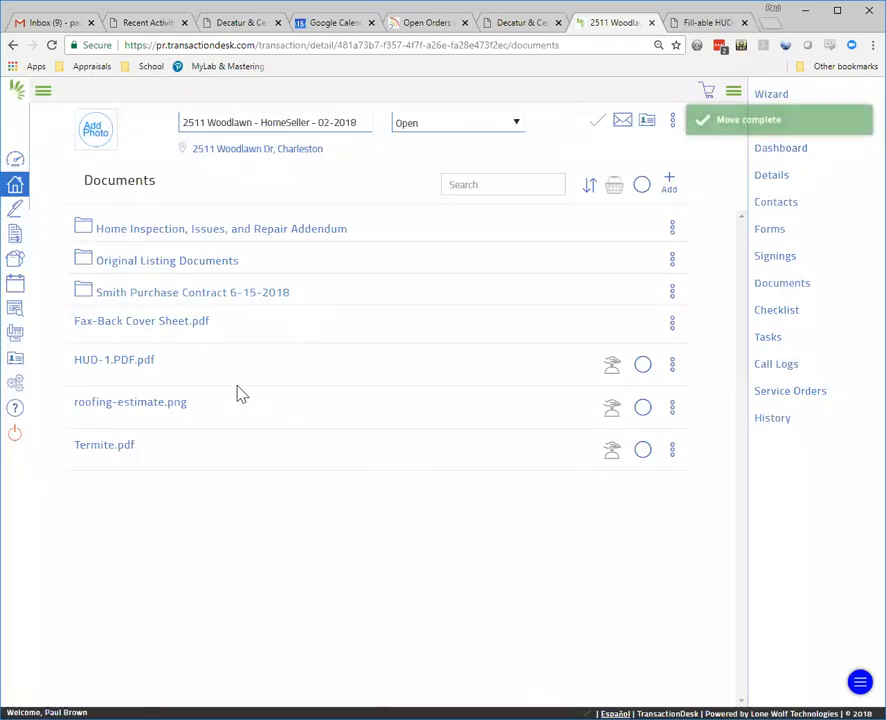
Step: Preview roofing-estimate.png and Termite.pdf, selecting roofing-estimate.png for filing
{"action": "left_click", "coordinate": [158, 408]}
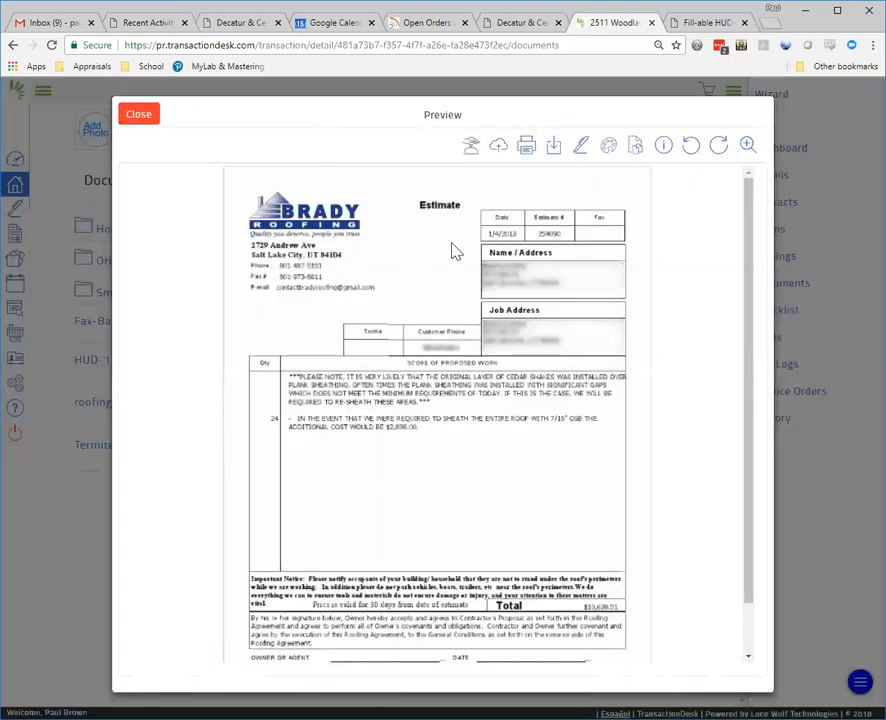
{"action": "scroll", "coordinate": [455, 251], "scroll_direction": "down", "scroll_amount": 1}
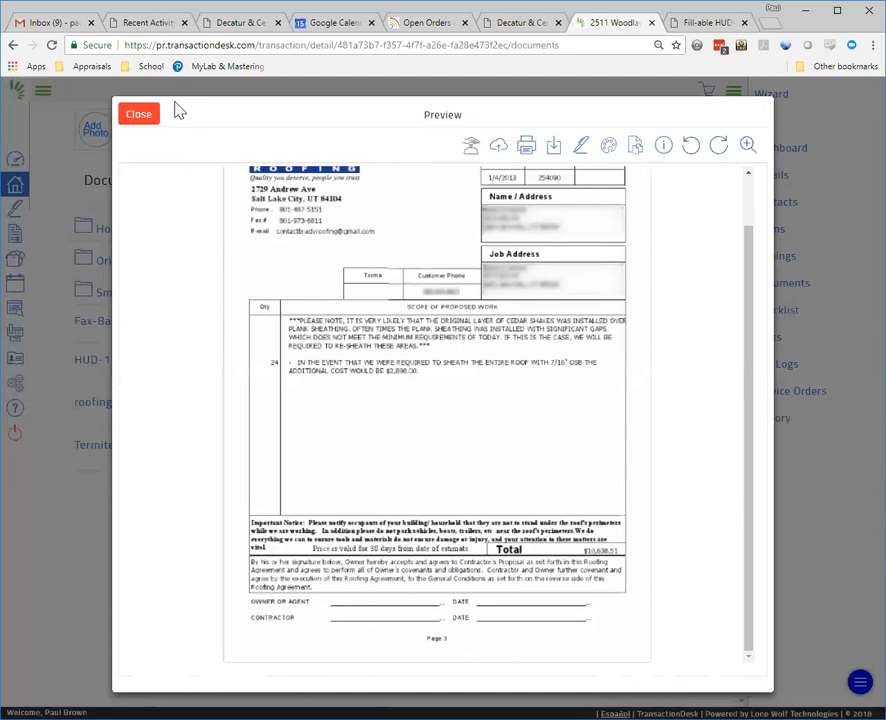
{"action": "left_click", "coordinate": [144, 116]}
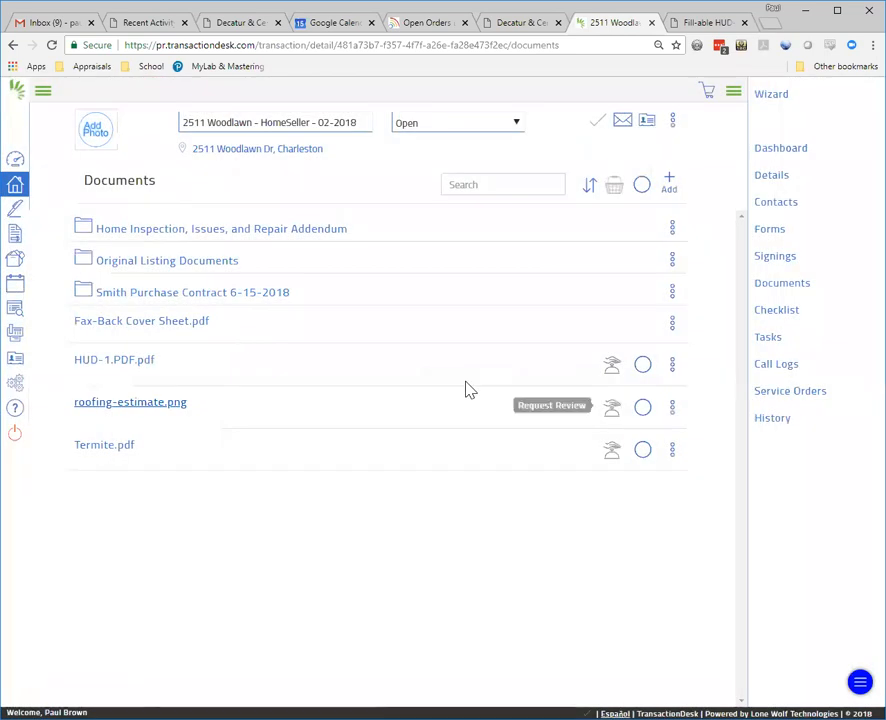
{"action": "left_click", "coordinate": [642, 407]}
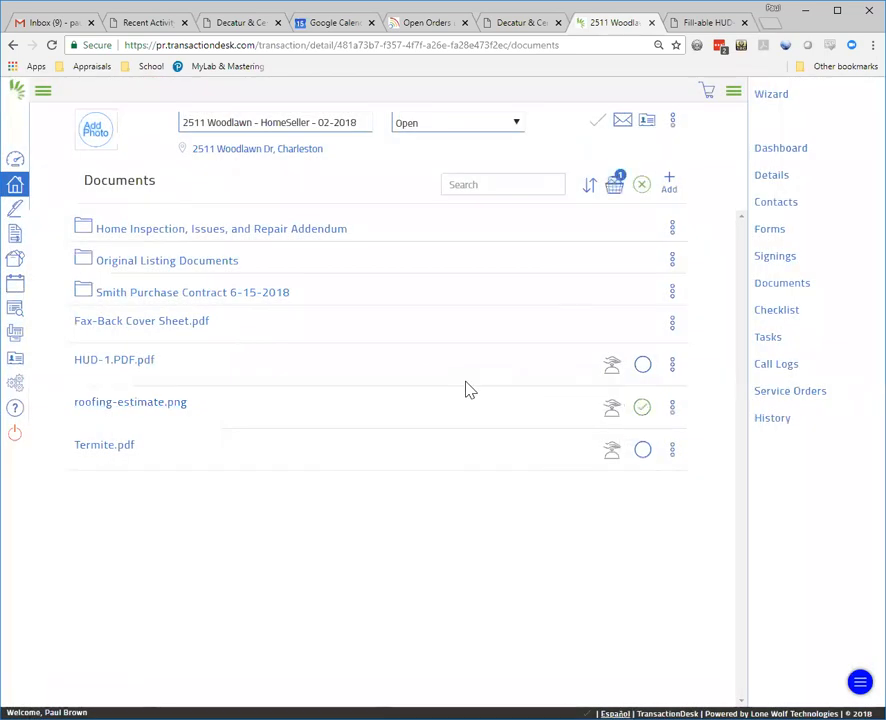
{"action": "left_click", "coordinate": [99, 450]}
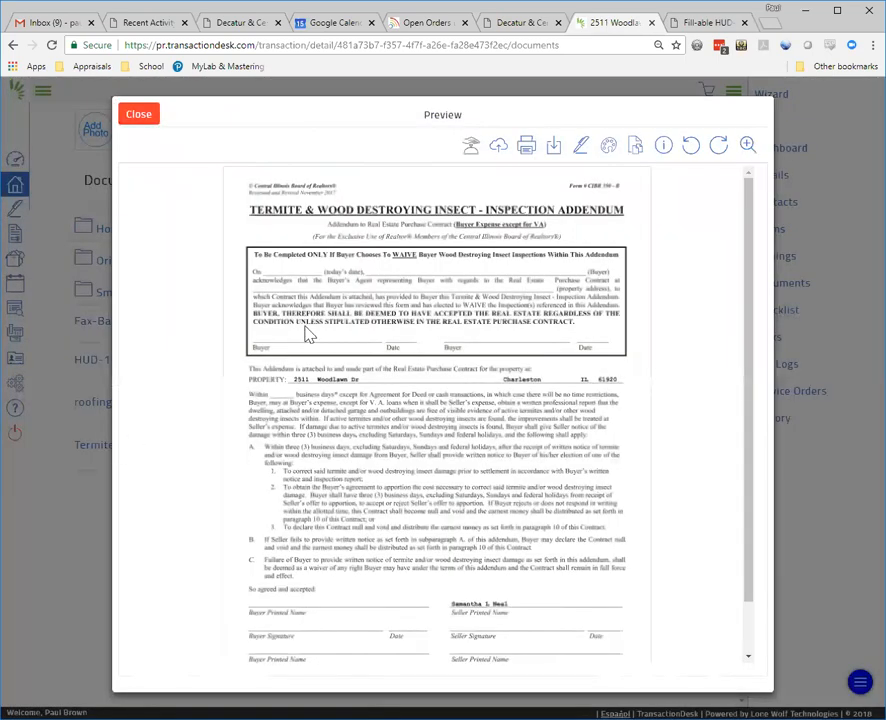
{"action": "left_click", "coordinate": [148, 117]}
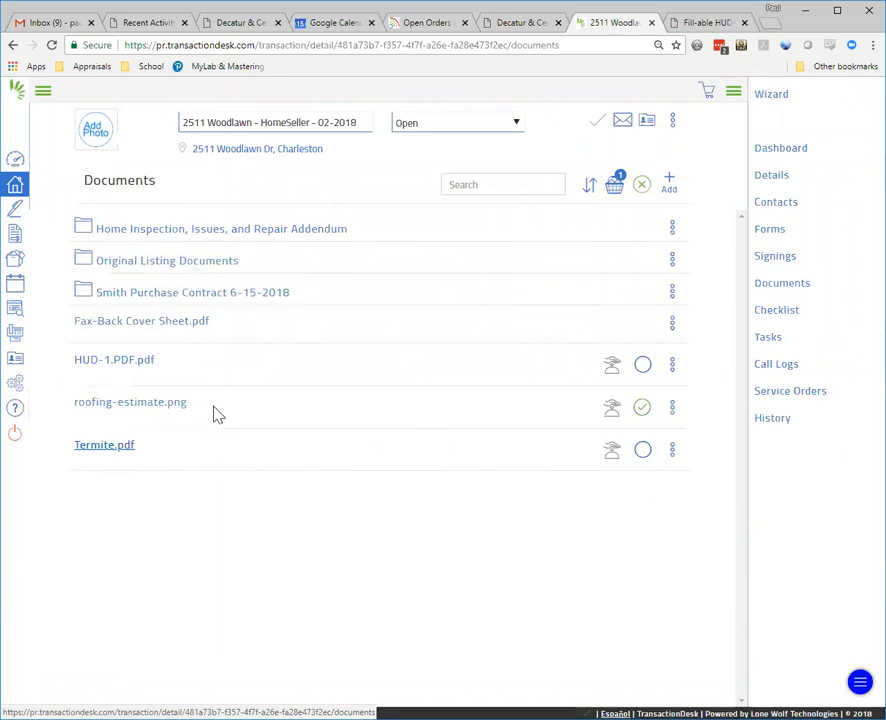
Step: Move roofing-estimate.png into the Home Inspection, Issues, and Repair Addendum folder
{"action": "left_click", "coordinate": [440, 418]}
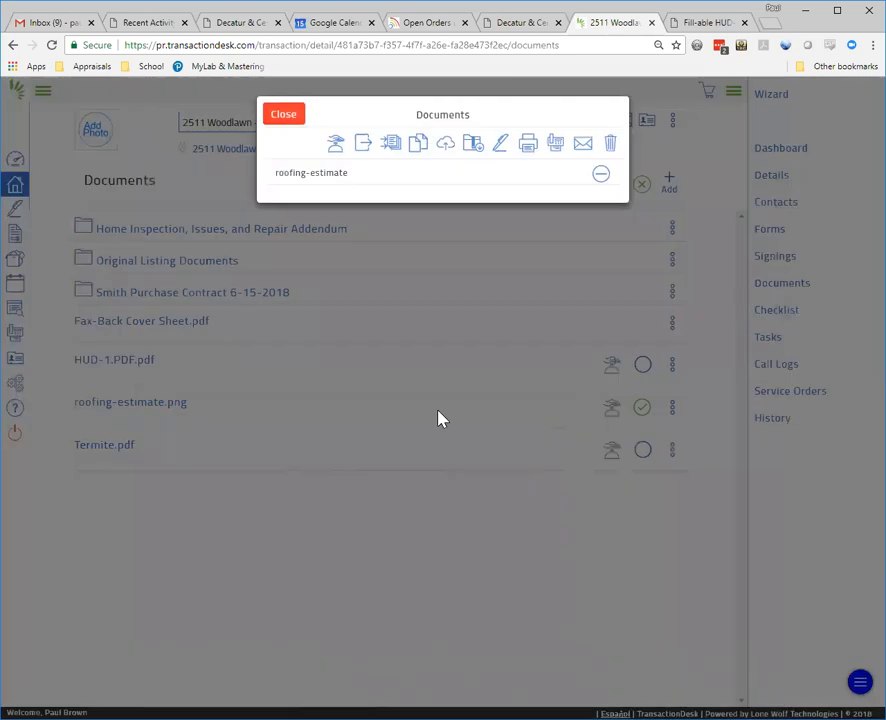
{"action": "left_click", "coordinate": [362, 143]}
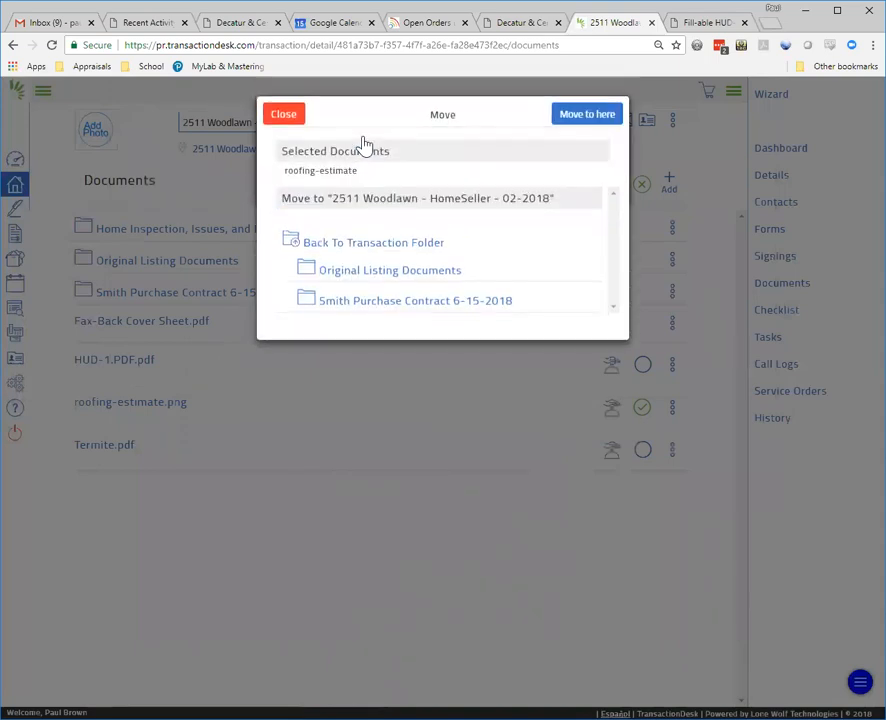
{"action": "left_click", "coordinate": [367, 250]}
{"action": "left_click", "coordinate": [376, 433]}
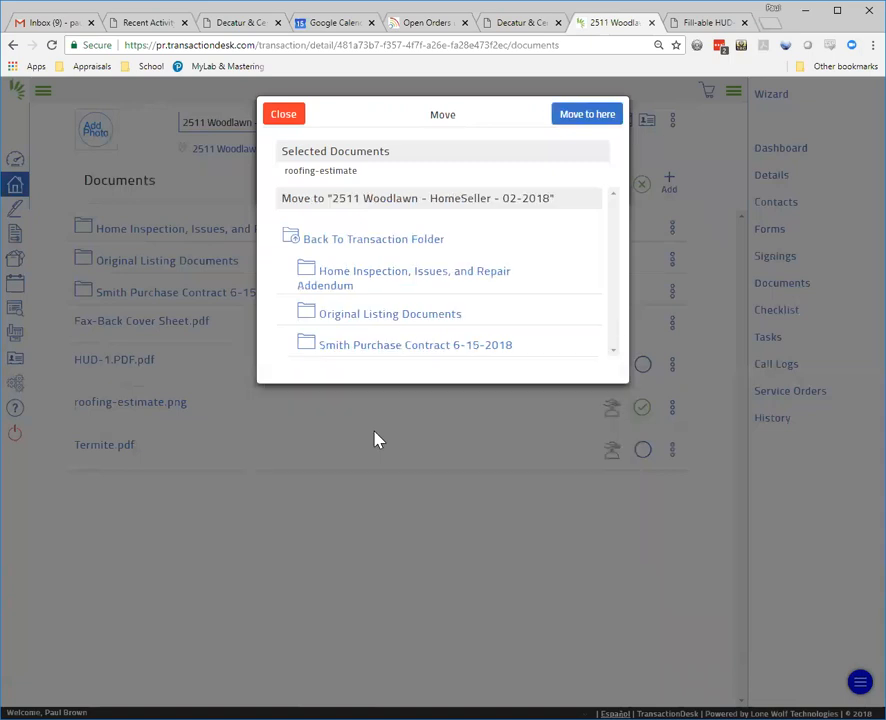
{"action": "left_click", "coordinate": [395, 278]}
{"action": "left_click", "coordinate": [596, 116]}
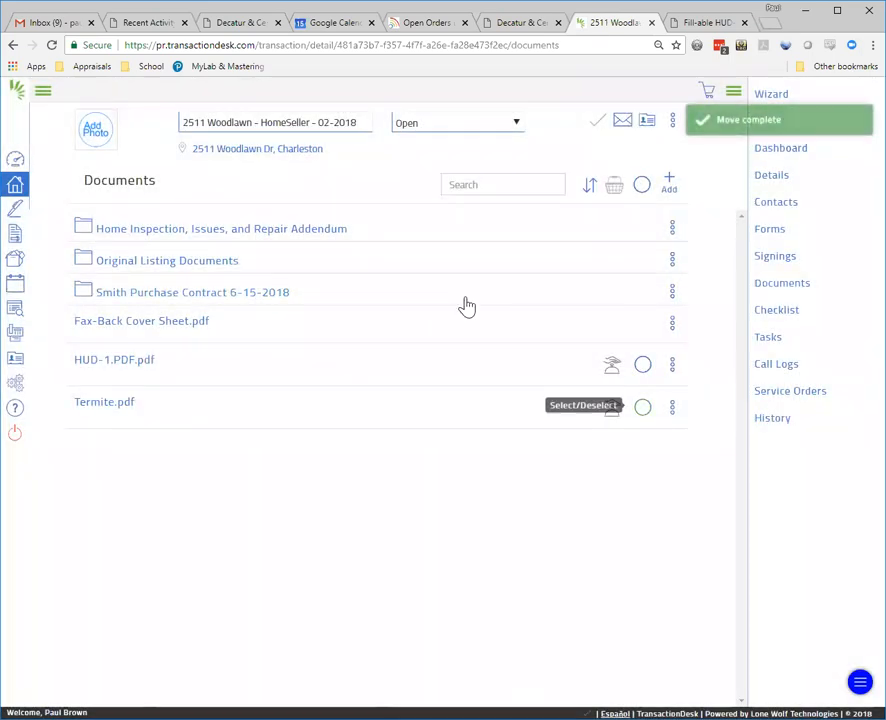
Step: File Termite.pdf in the Smith Purchase Contract 6-15-2018 folder
{"action": "left_click", "coordinate": [643, 407]}
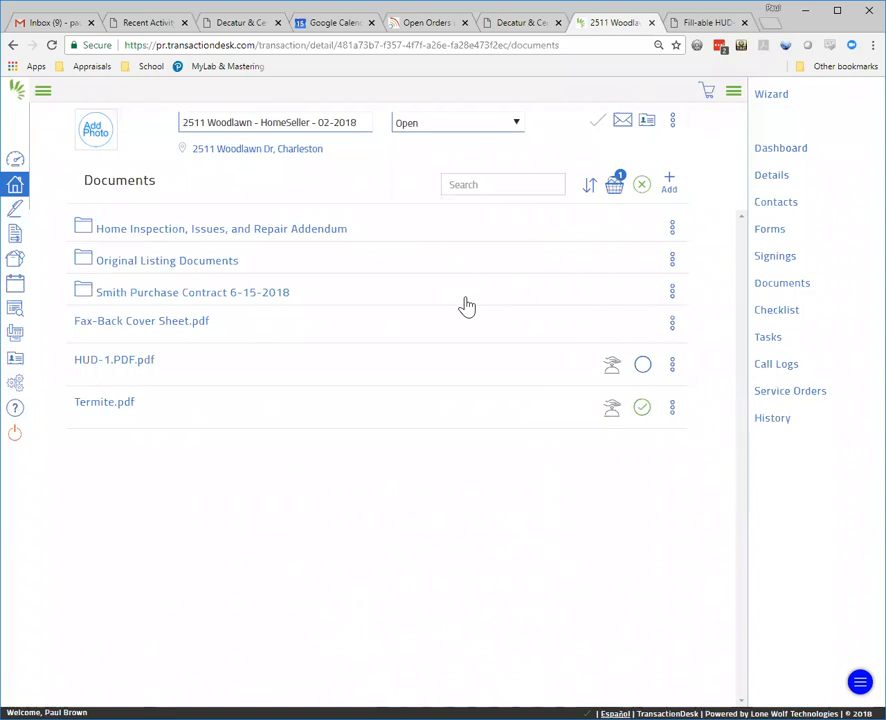
{"action": "left_click", "coordinate": [615, 185]}
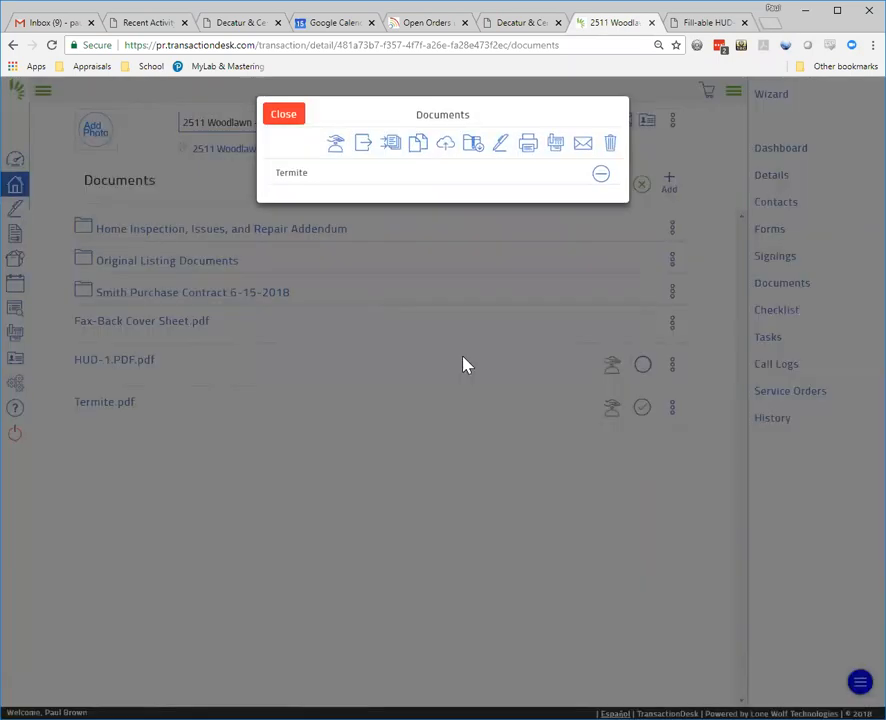
{"action": "left_click", "coordinate": [366, 144]}
{"action": "left_click", "coordinate": [372, 303]}
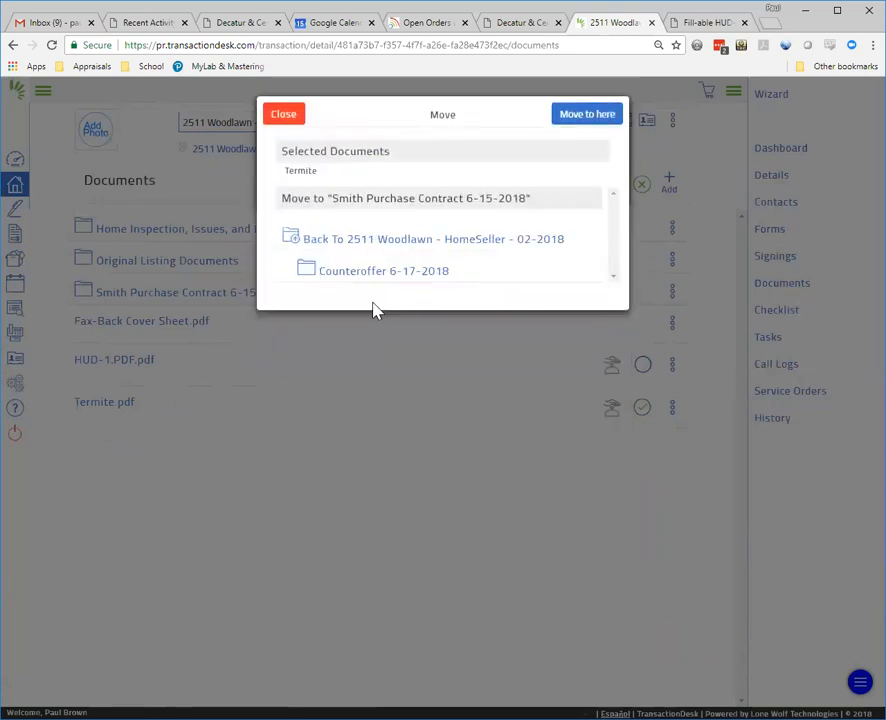
{"action": "left_click", "coordinate": [586, 115]}
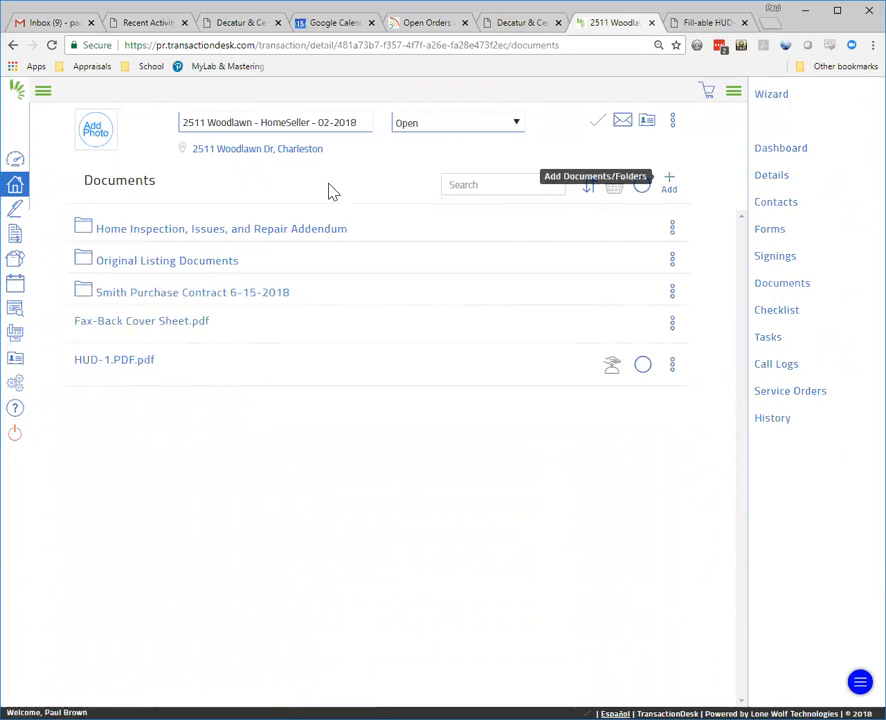
{"action": "left_click", "coordinate": [669, 183]}
{"action": "left_click", "coordinate": [600, 244]}
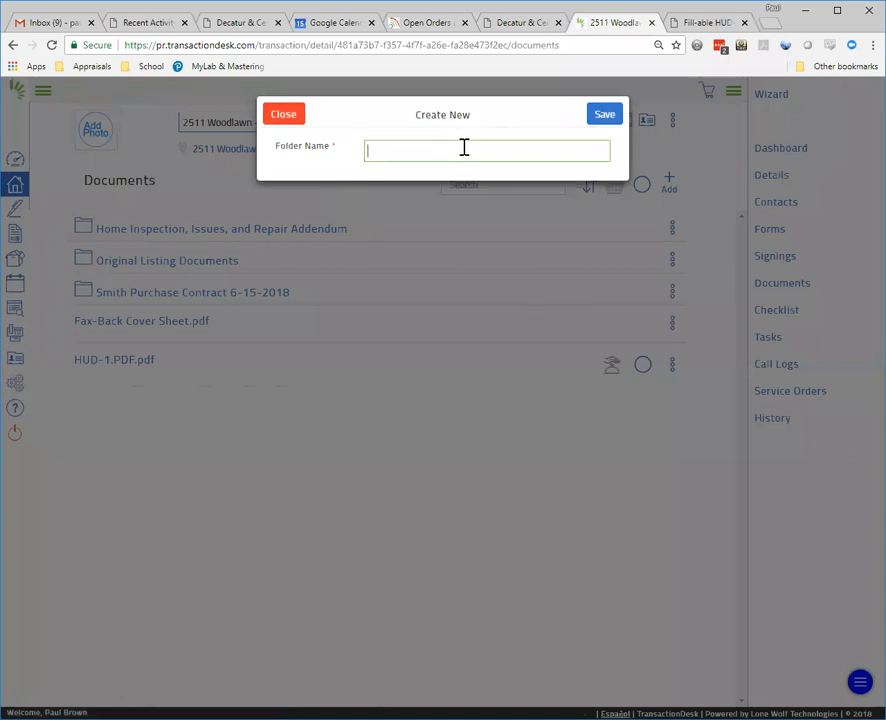
Step: Create the Closing Docs folder and preview HUD-1.PDF.pdf
{"action": "type", "text": "Closing Docs"}
{"action": "left_click", "coordinate": [598, 118]}
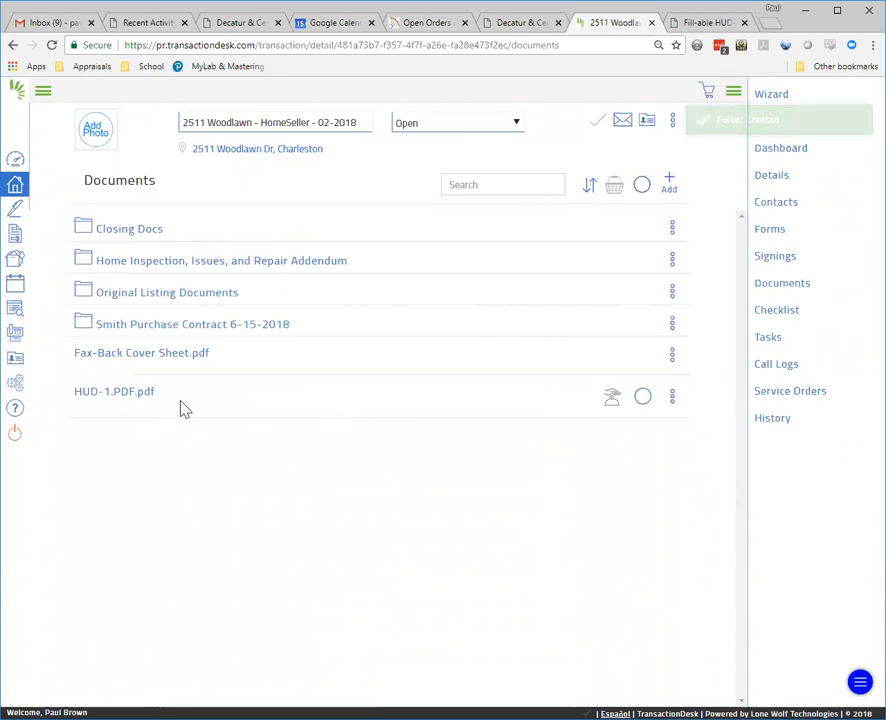
{"action": "left_click", "coordinate": [110, 393]}
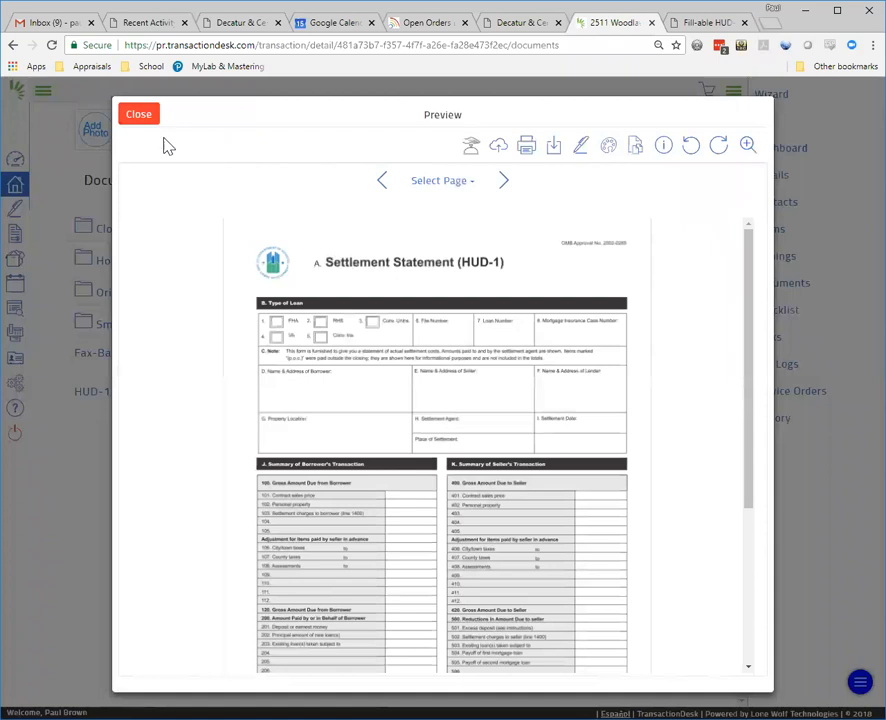
{"action": "left_click", "coordinate": [140, 114]}
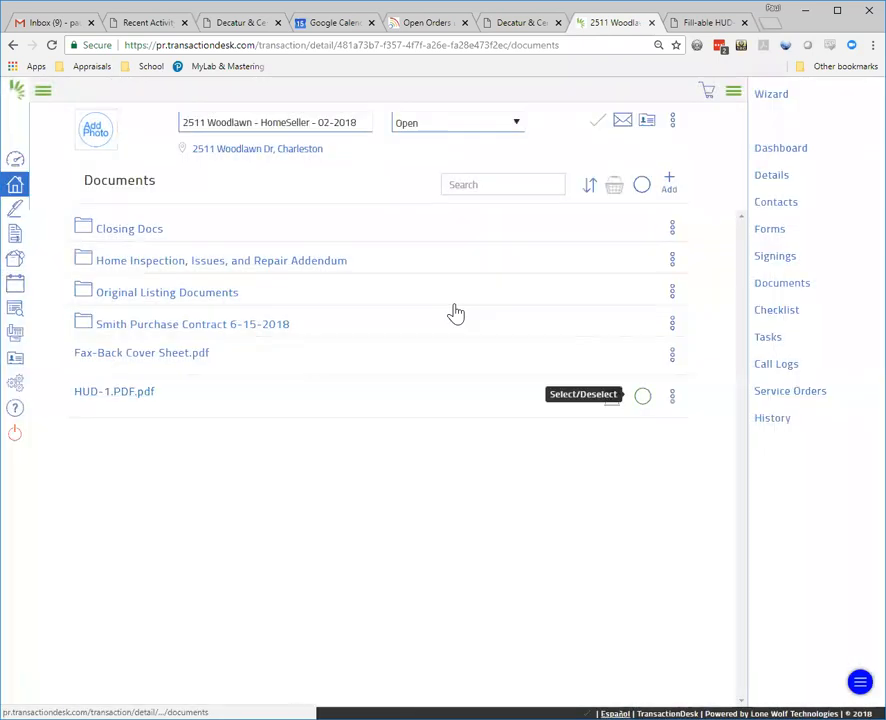
{"action": "left_click", "coordinate": [642, 396]}
{"action": "left_click", "coordinate": [614, 185]}
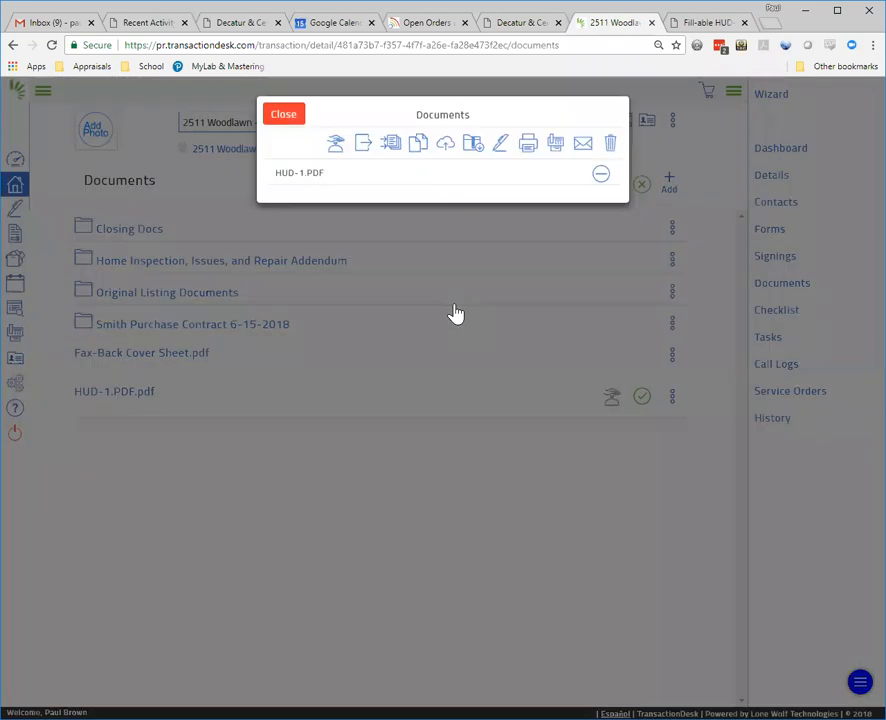
{"action": "left_click", "coordinate": [364, 146]}
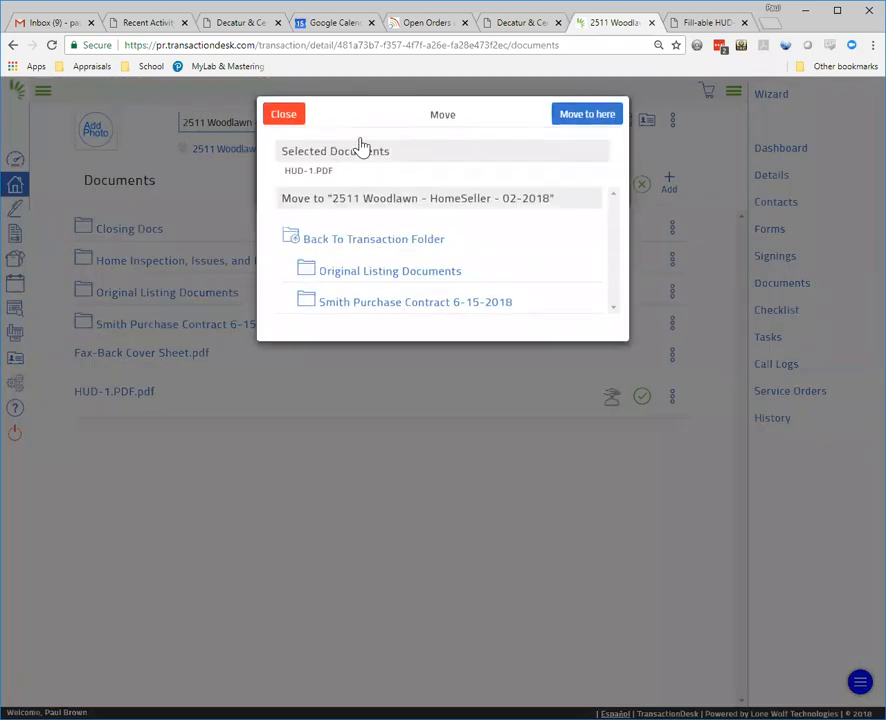
{"action": "left_click", "coordinate": [388, 245]}
{"action": "left_click", "coordinate": [366, 437]}
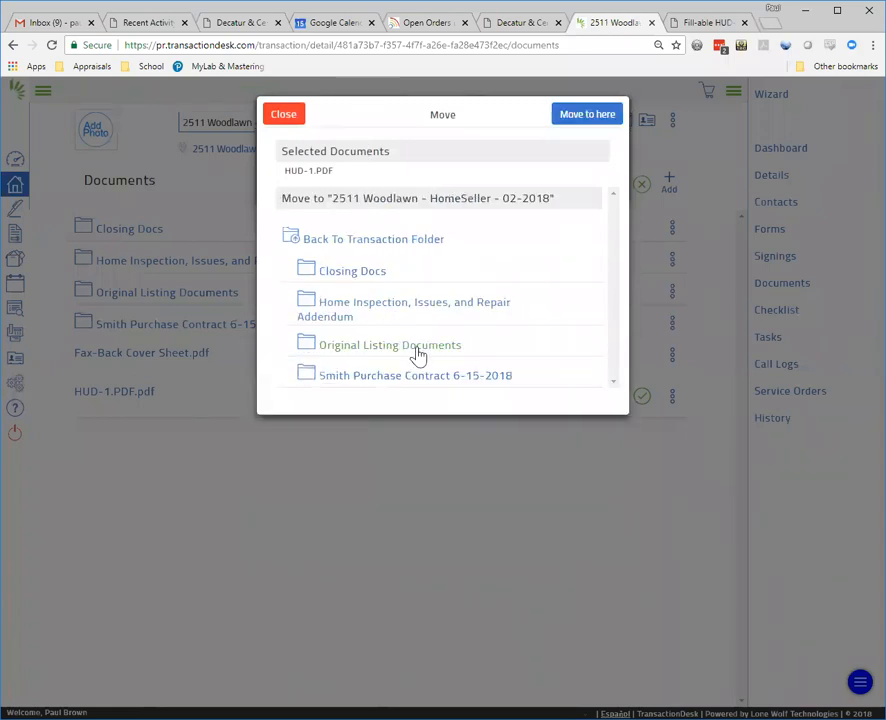
{"action": "left_click", "coordinate": [360, 275]}
{"action": "left_click", "coordinate": [587, 116]}
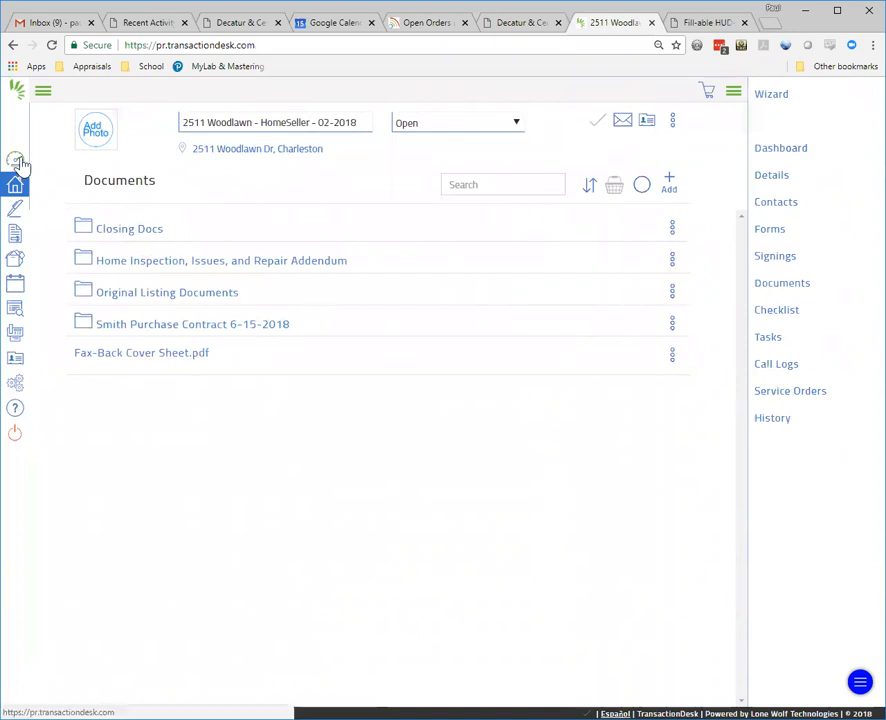
{"action": "left_click", "coordinate": [18, 162]}
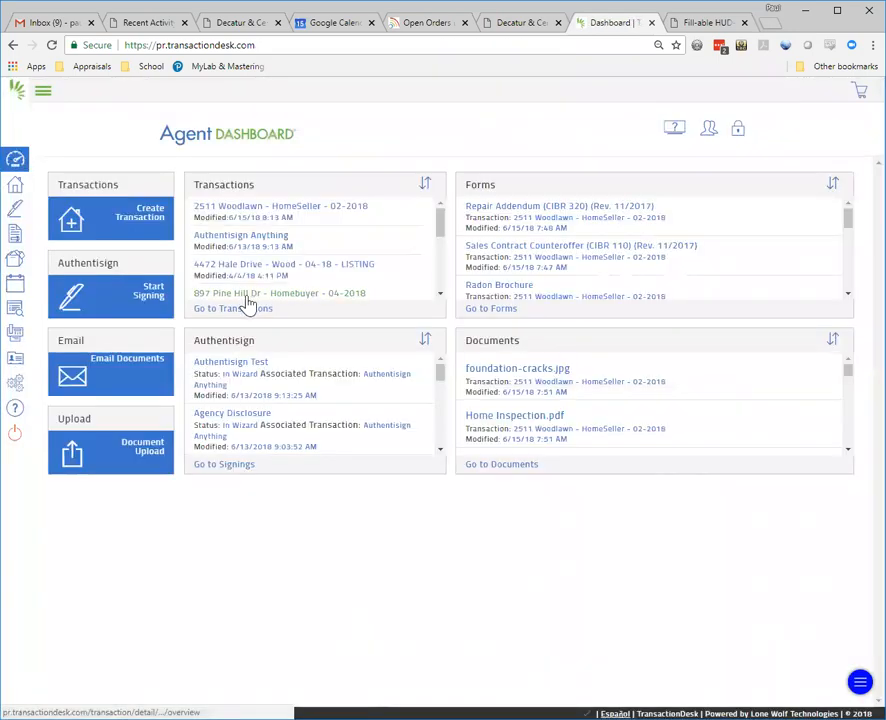
{"action": "left_click", "coordinate": [224, 463]}
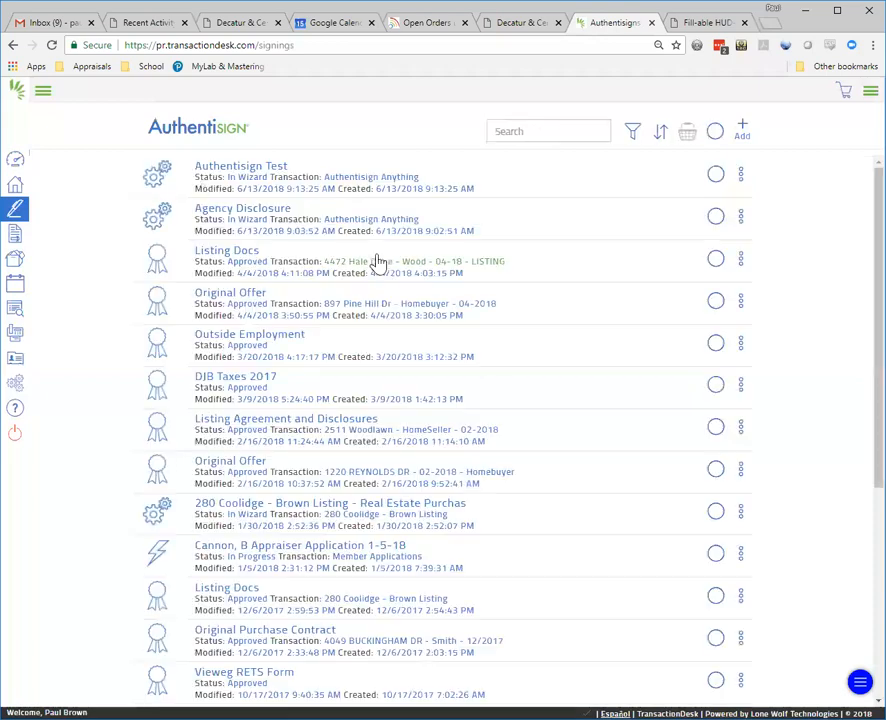
{"action": "left_click", "coordinate": [15, 161]}
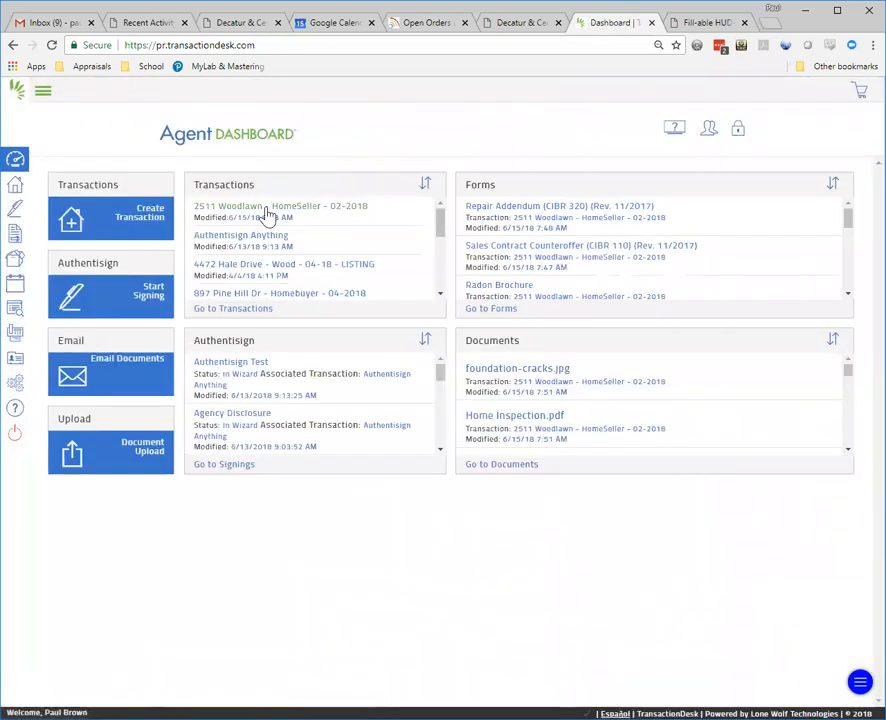
{"action": "left_click", "coordinate": [267, 210]}
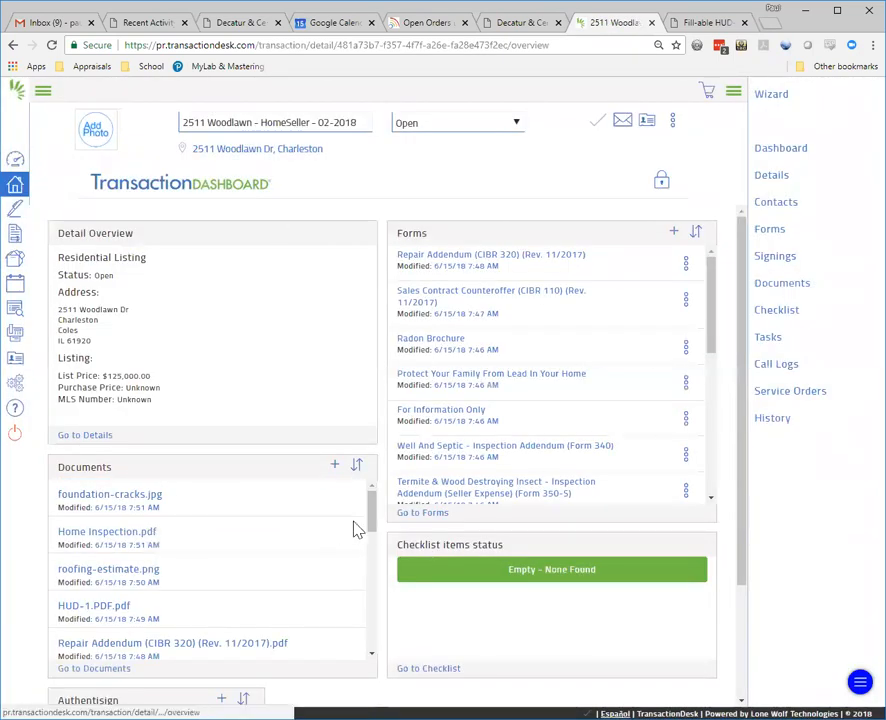
{"action": "mouse_move", "coordinate": [373, 510]}
{"action": "left_mouse_down"}
{"action": "mouse_move", "coordinate": [380, 620]}
{"action": "mouse_move", "coordinate": [384, 504]}
{"action": "left_mouse_up"}
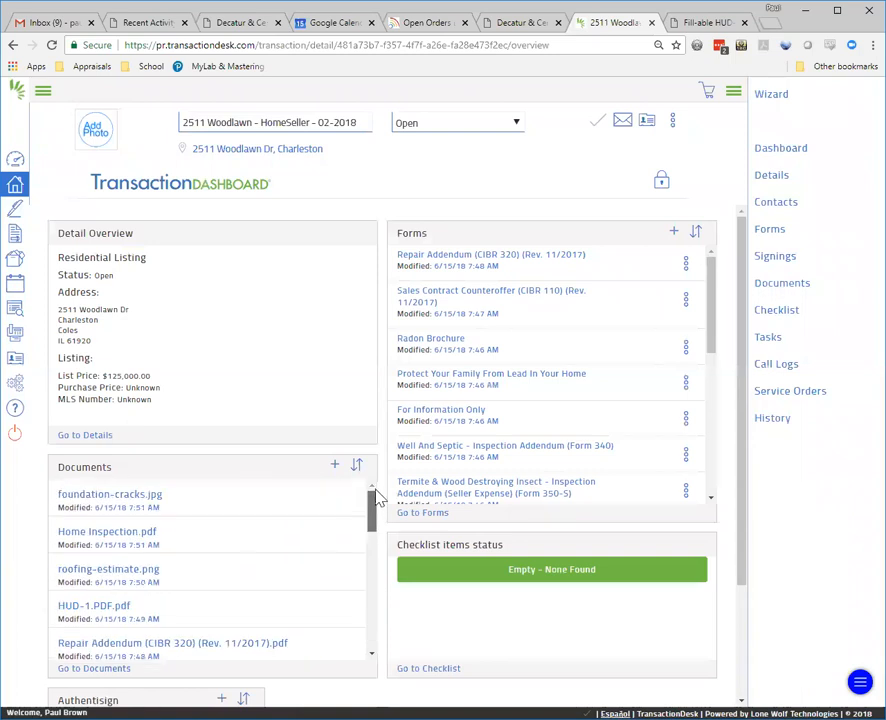
{"action": "left_click", "coordinate": [102, 668]}
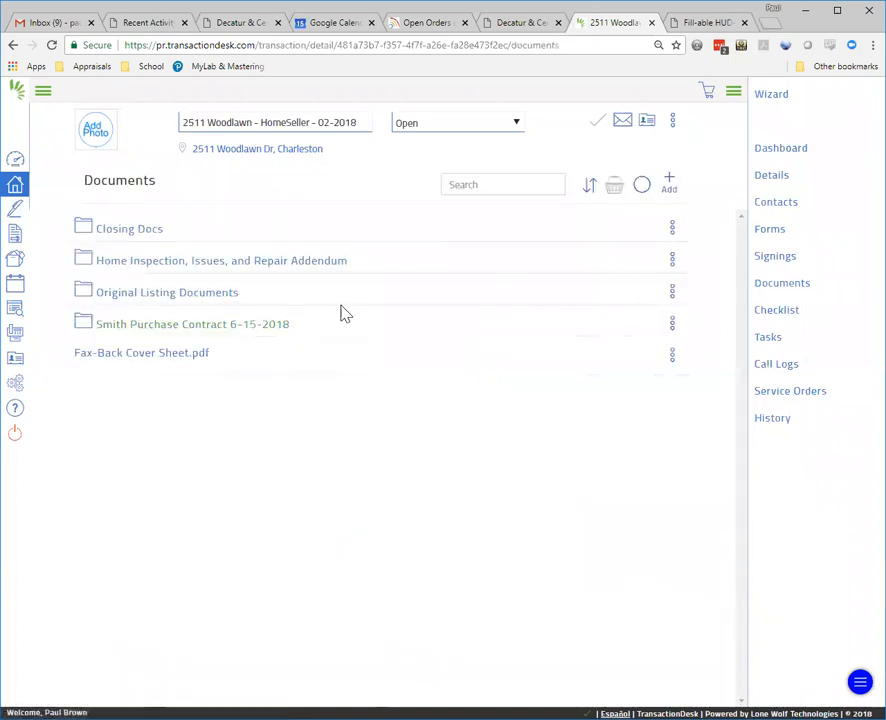
Step: Inspect Original Listing Documents and the Counteroffer 6-17-2018 subfolder, returning to the top-level folders
{"action": "left_click", "coordinate": [155, 294]}
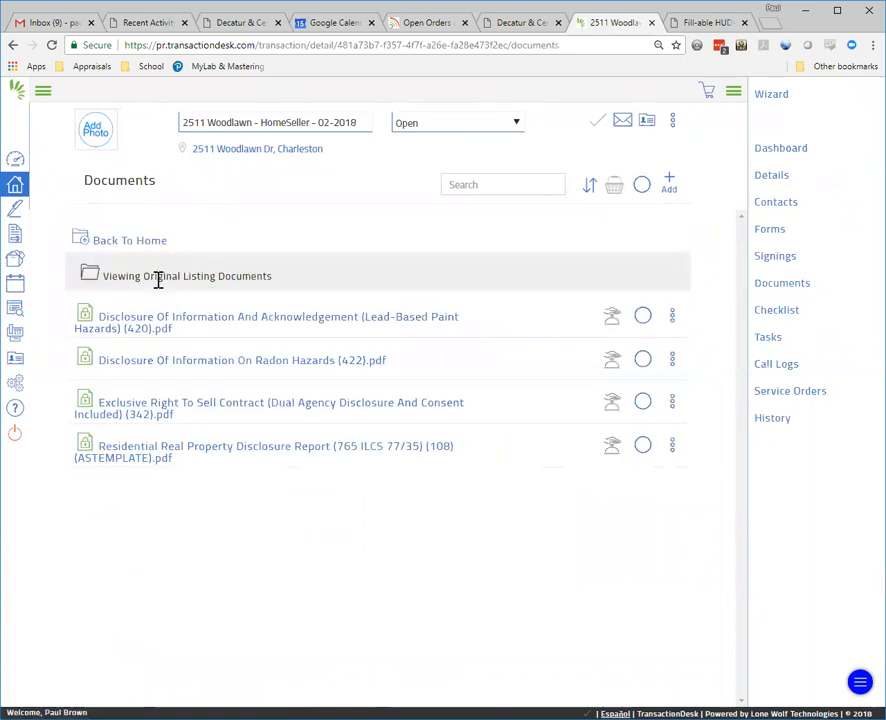
{"action": "left_click", "coordinate": [121, 243]}
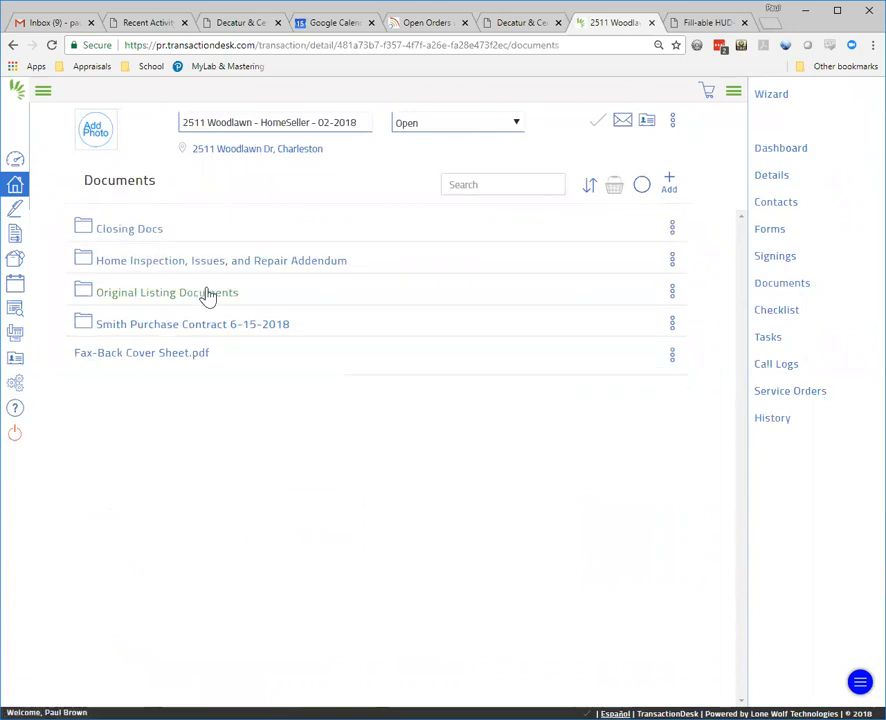
{"action": "left_click", "coordinate": [128, 327]}
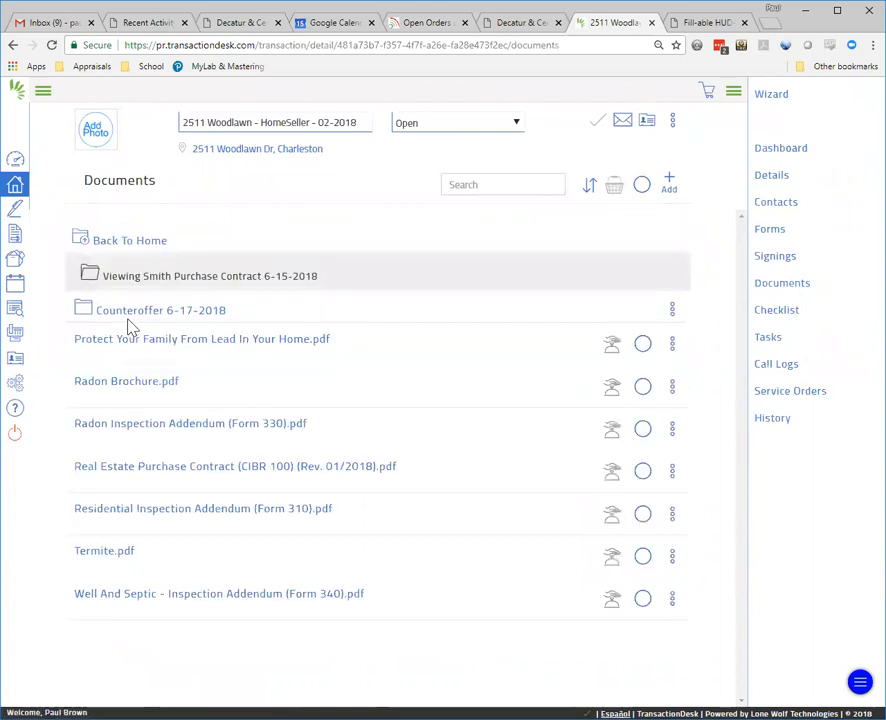
{"action": "left_click", "coordinate": [131, 312]}
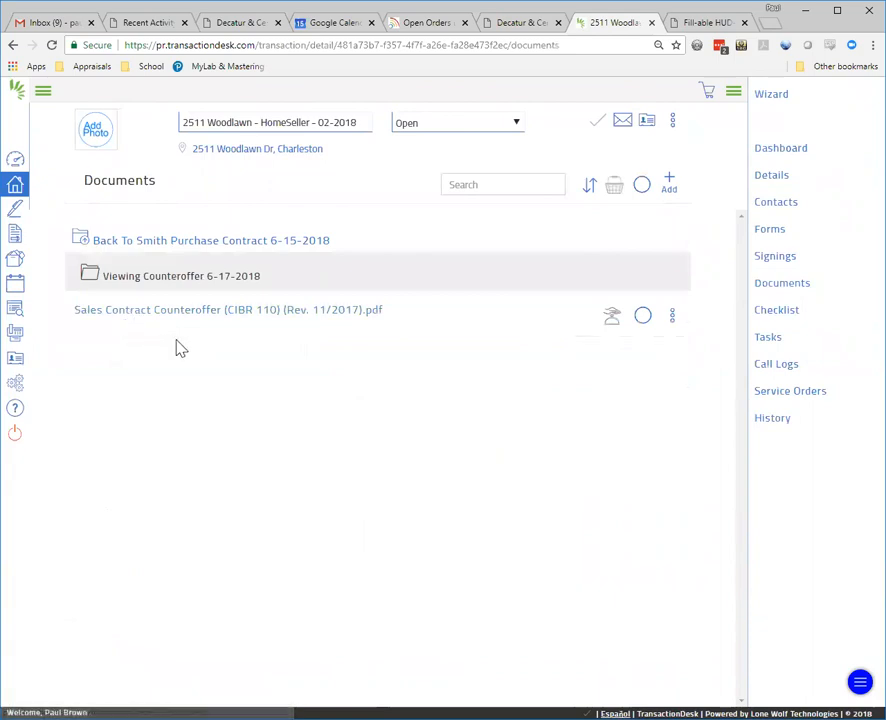
{"action": "left_click", "coordinate": [122, 244]}
{"action": "left_click", "coordinate": [122, 244]}
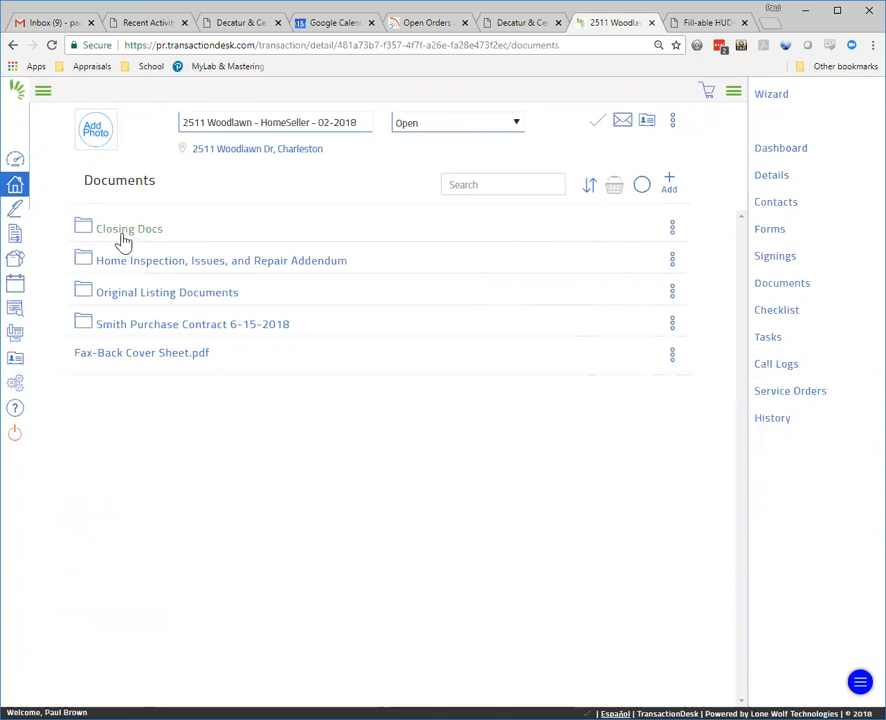
{"action": "left_click", "coordinate": [169, 293]}
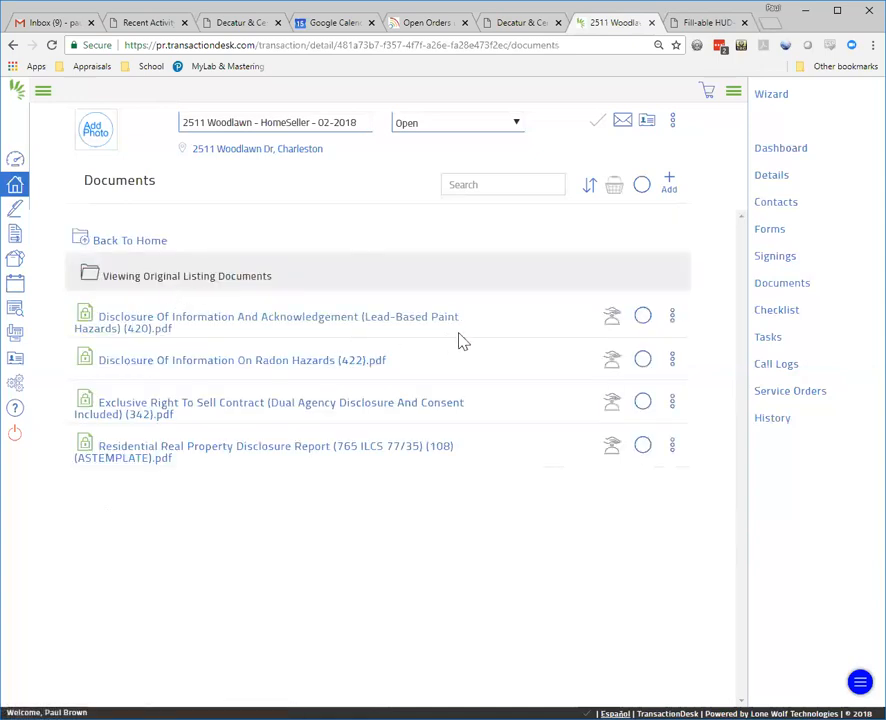
{"action": "left_click", "coordinate": [643, 445]}
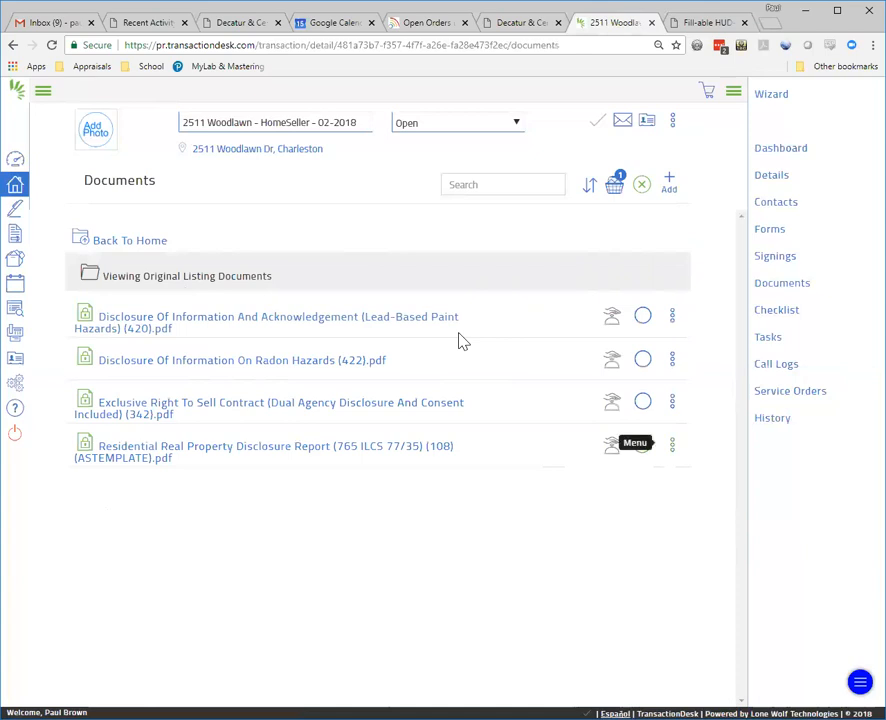
{"action": "left_click", "coordinate": [672, 444]}
{"action": "left_click", "coordinate": [603, 361]}
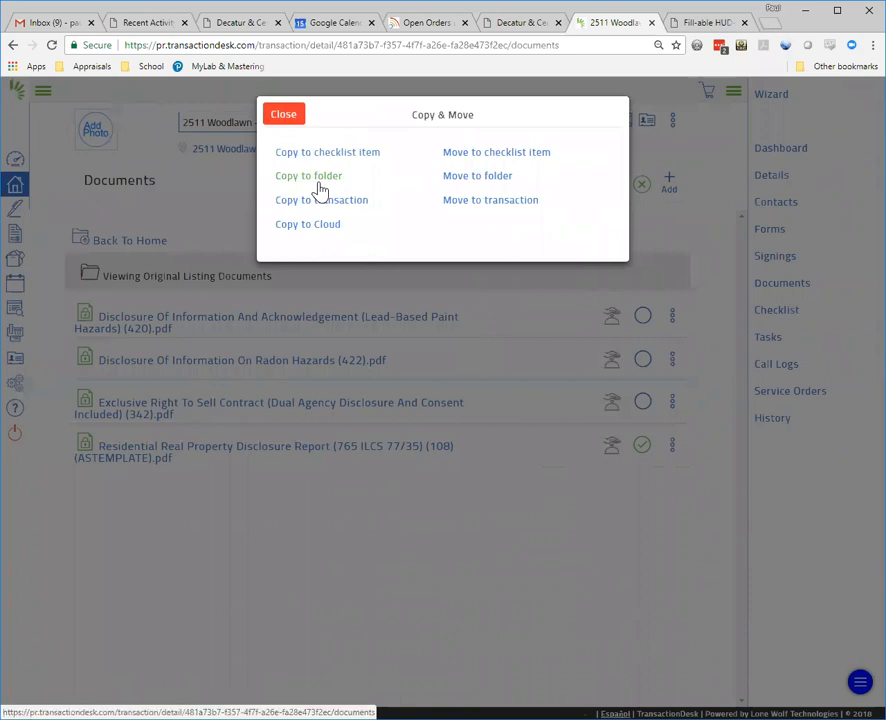
{"action": "left_click", "coordinate": [320, 191]}
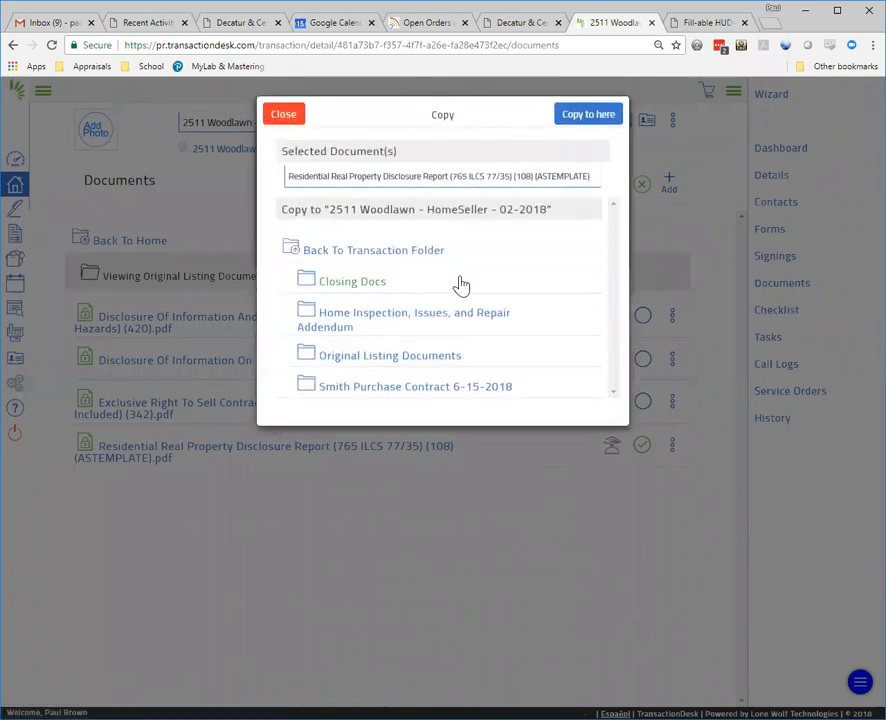
{"action": "left_click", "coordinate": [328, 252]}
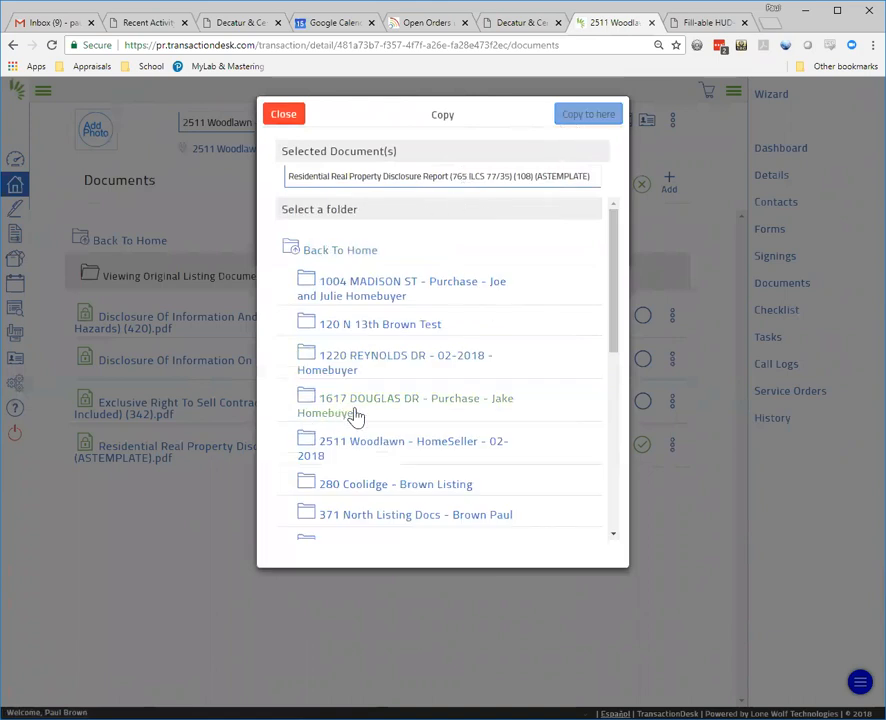
{"action": "left_click", "coordinate": [372, 448]}
{"action": "left_click", "coordinate": [573, 118]}
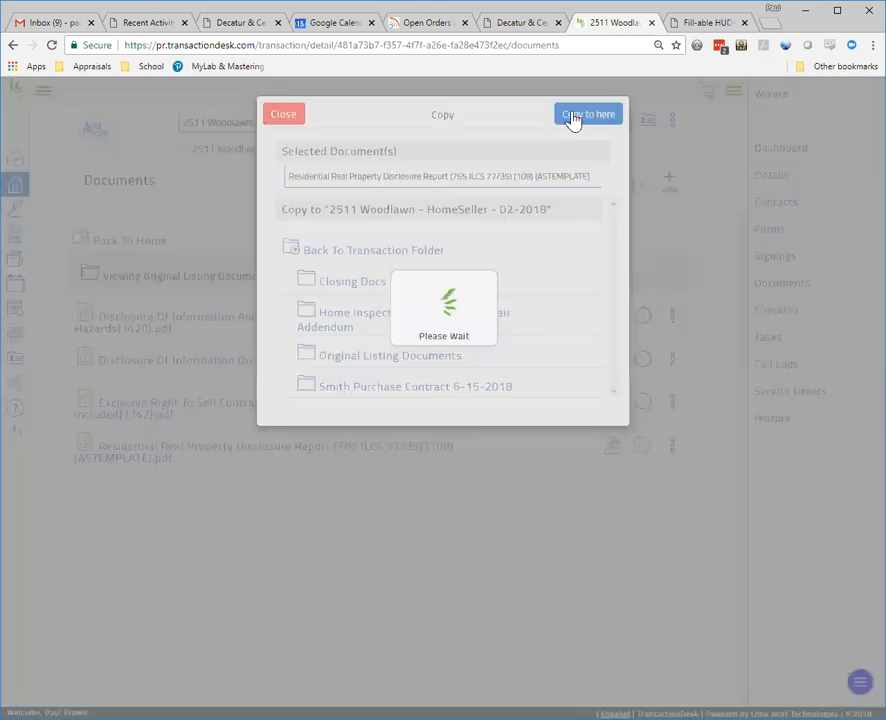
{"action": "left_click", "coordinate": [276, 121]}
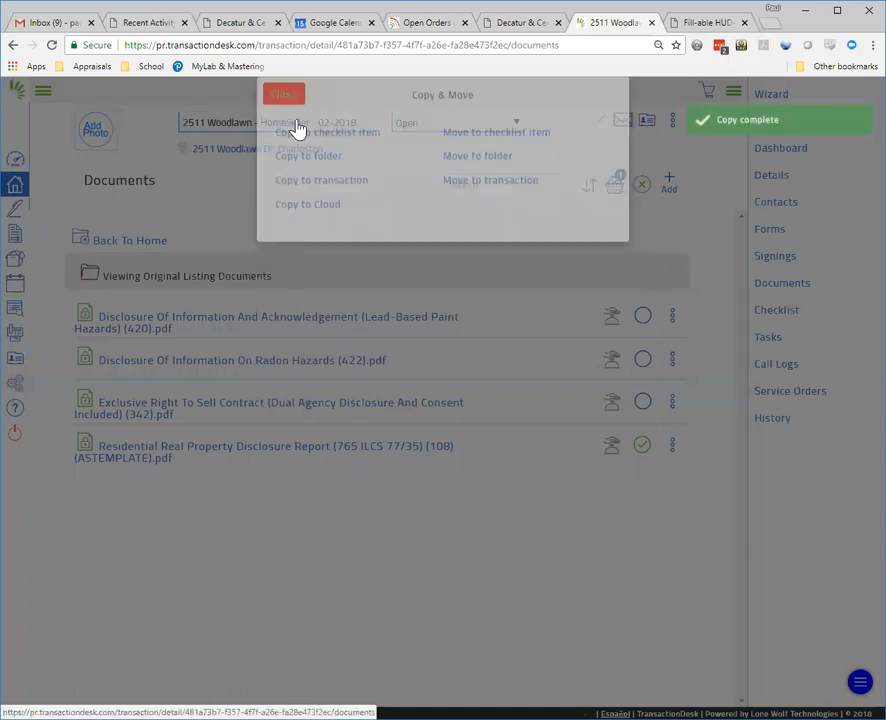
{"action": "left_click", "coordinate": [122, 244]}
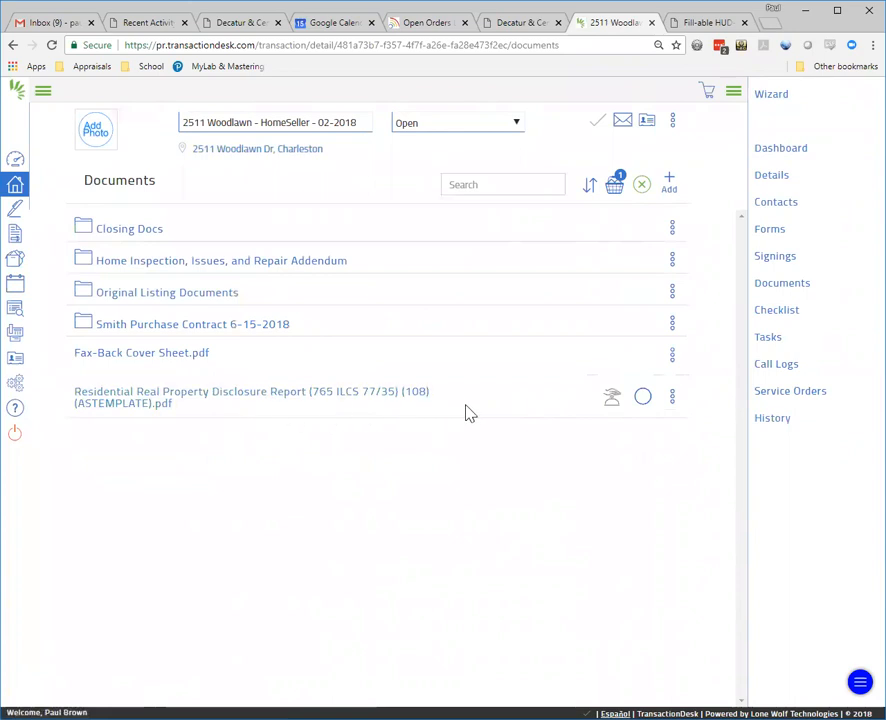
{"action": "left_click", "coordinate": [642, 396]}
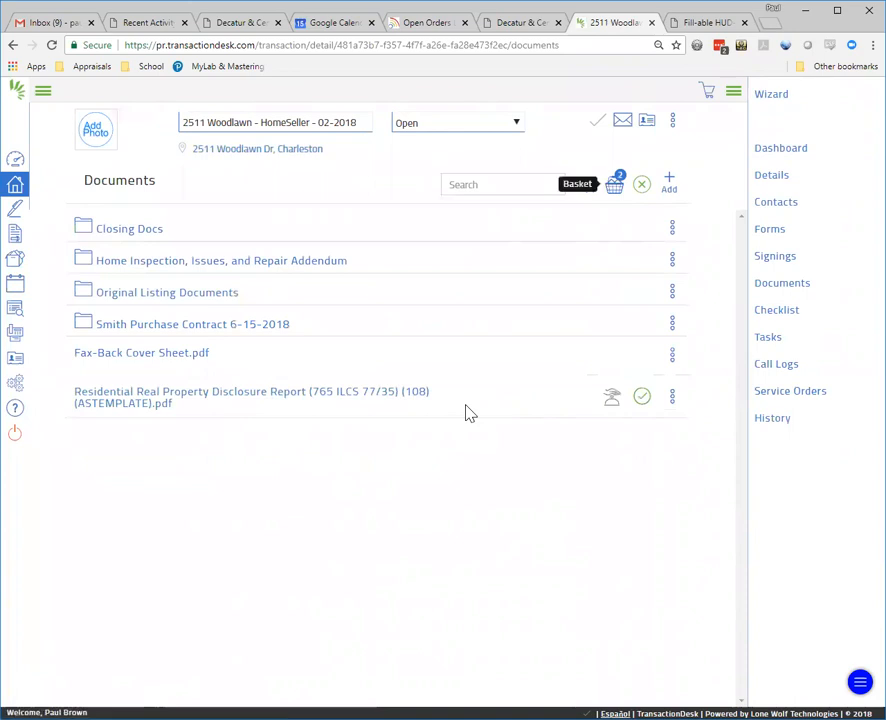
{"action": "left_click", "coordinate": [466, 406]}
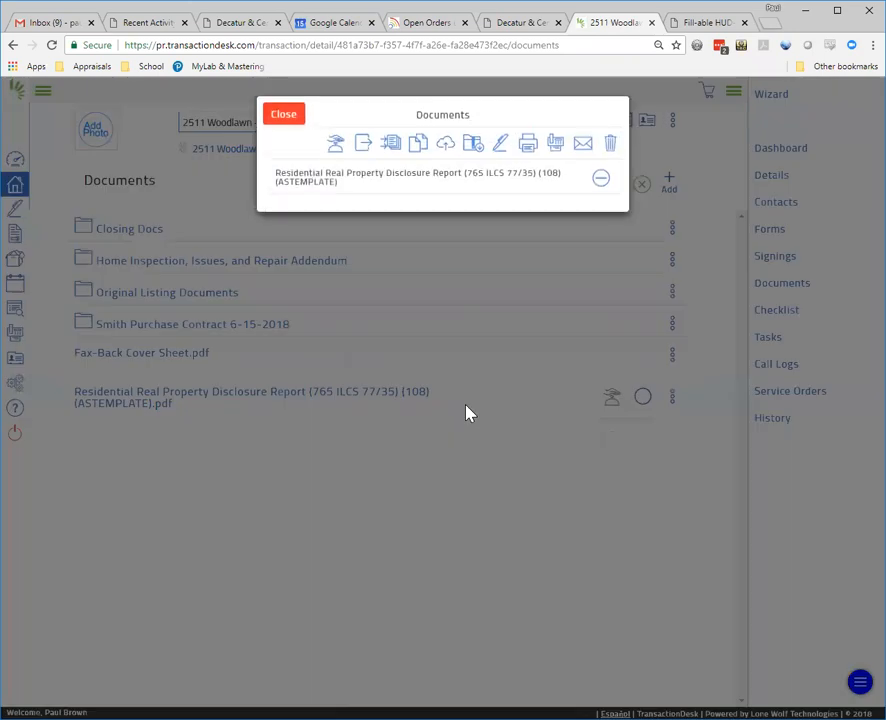
{"action": "left_click", "coordinate": [284, 114]}
{"action": "left_click", "coordinate": [643, 396]}
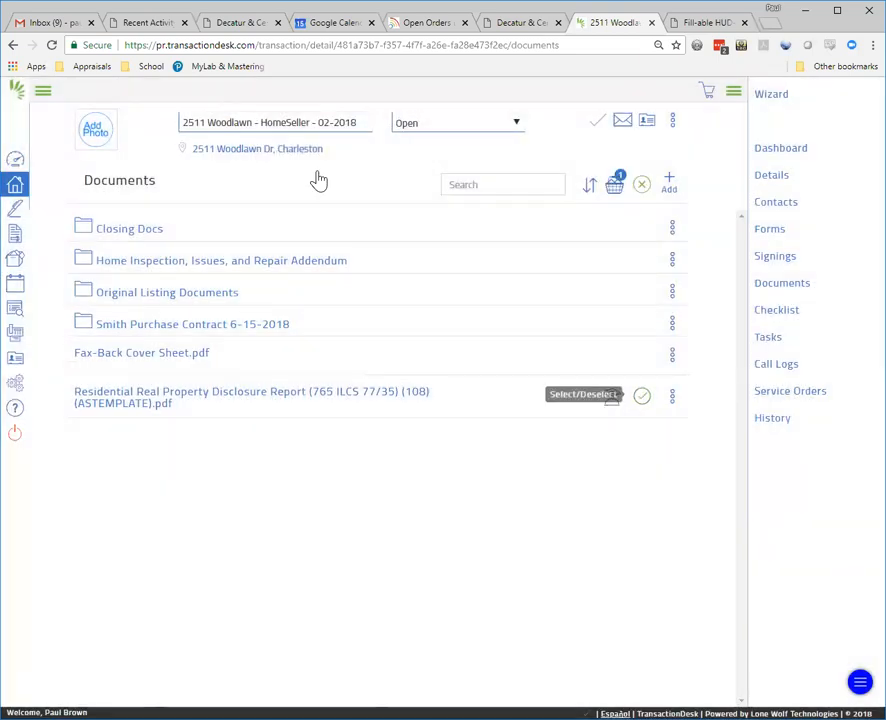
{"action": "left_click", "coordinate": [614, 185]}
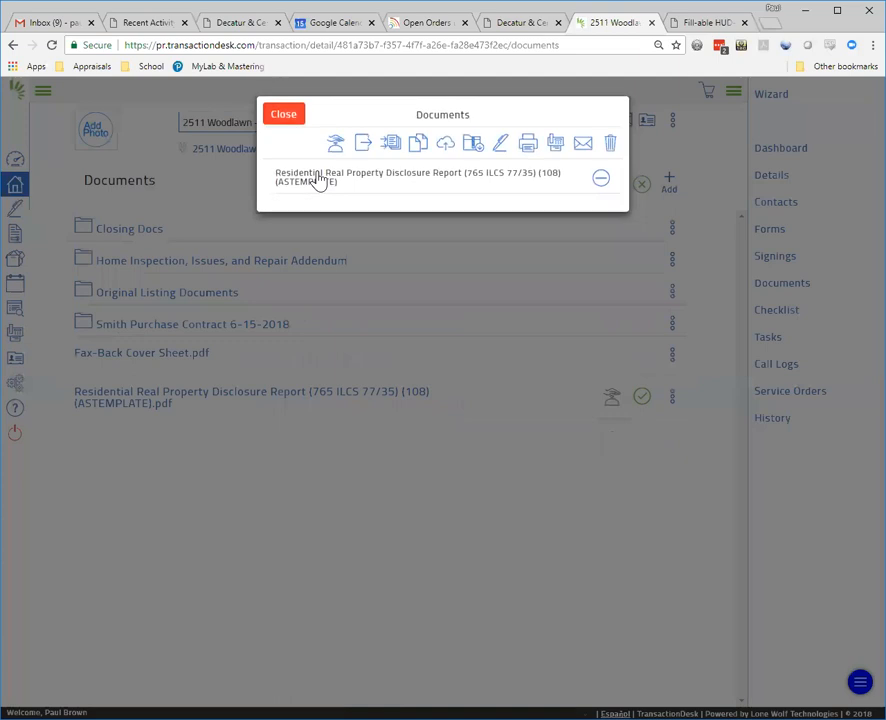
{"action": "left_click", "coordinate": [619, 146]}
{"action": "left_click", "coordinate": [612, 112]}
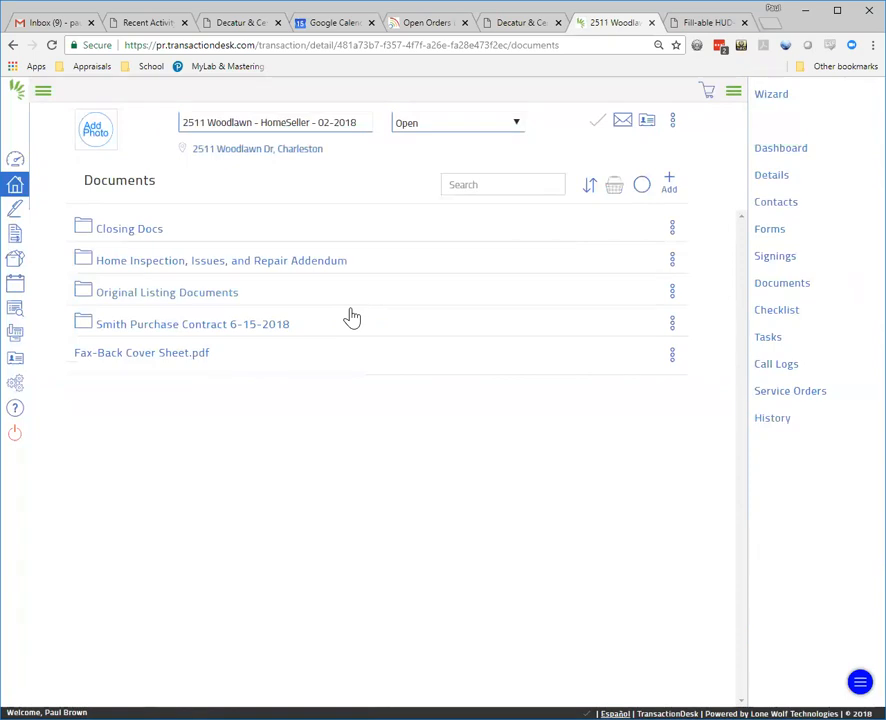
Step: In the Forms list, select the duplicate Exclusive Right To Sell Contract and Residential Real Property Disclosure Report
{"action": "left_click", "coordinate": [770, 229]}
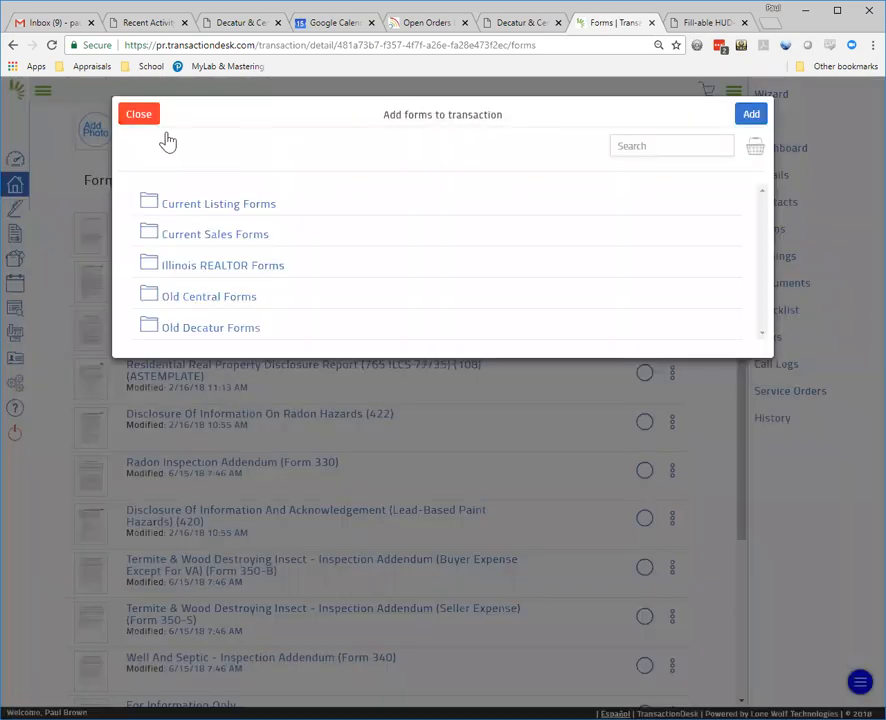
{"action": "left_click", "coordinate": [141, 114]}
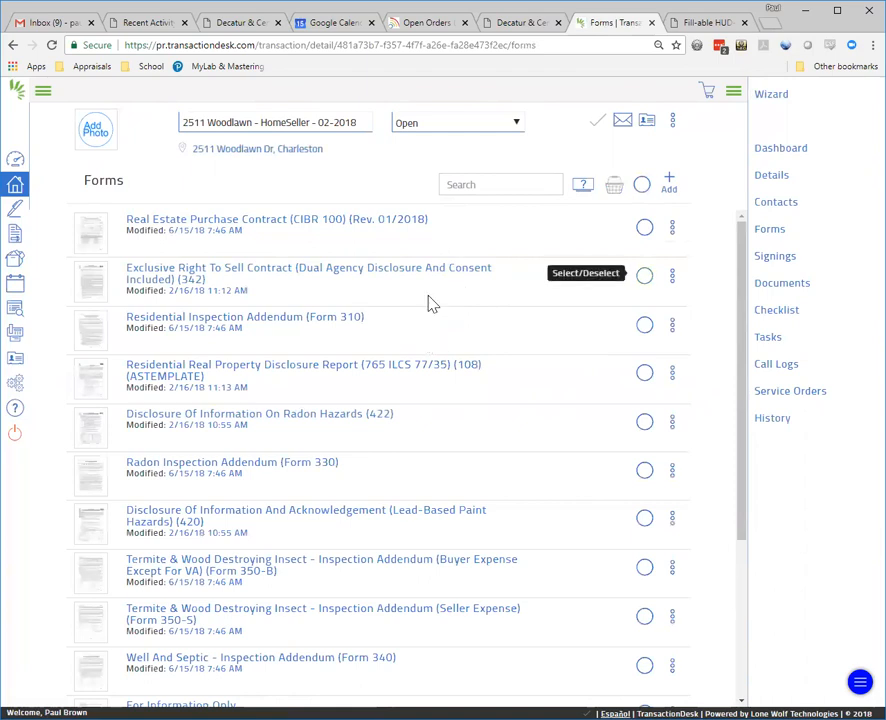
{"action": "left_click", "coordinate": [644, 275]}
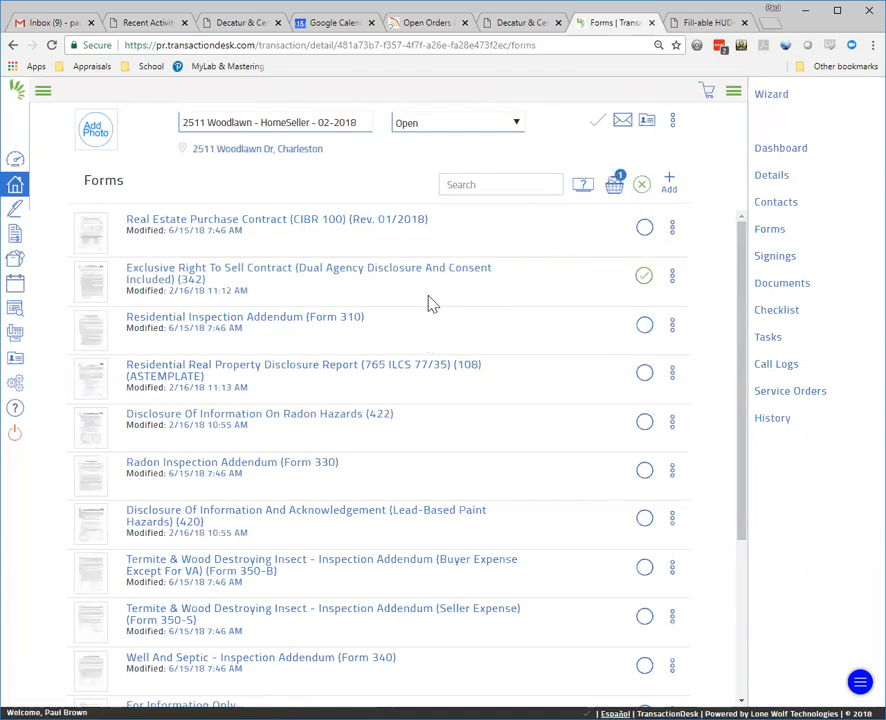
{"action": "left_click", "coordinate": [644, 372]}
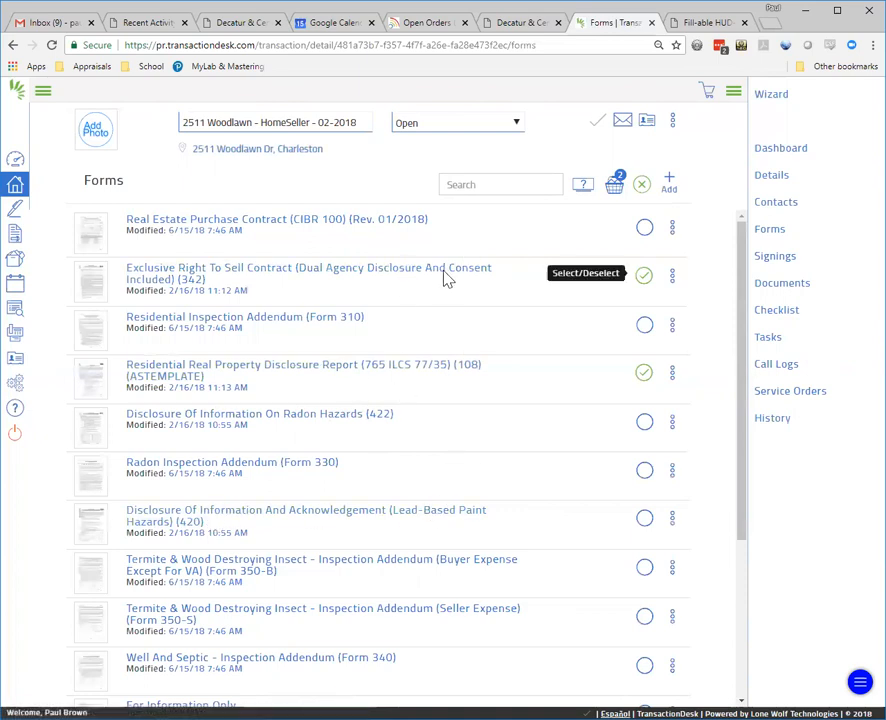
Step: Delete both selected forms, confirming the deletion
{"action": "left_click", "coordinate": [614, 184]}
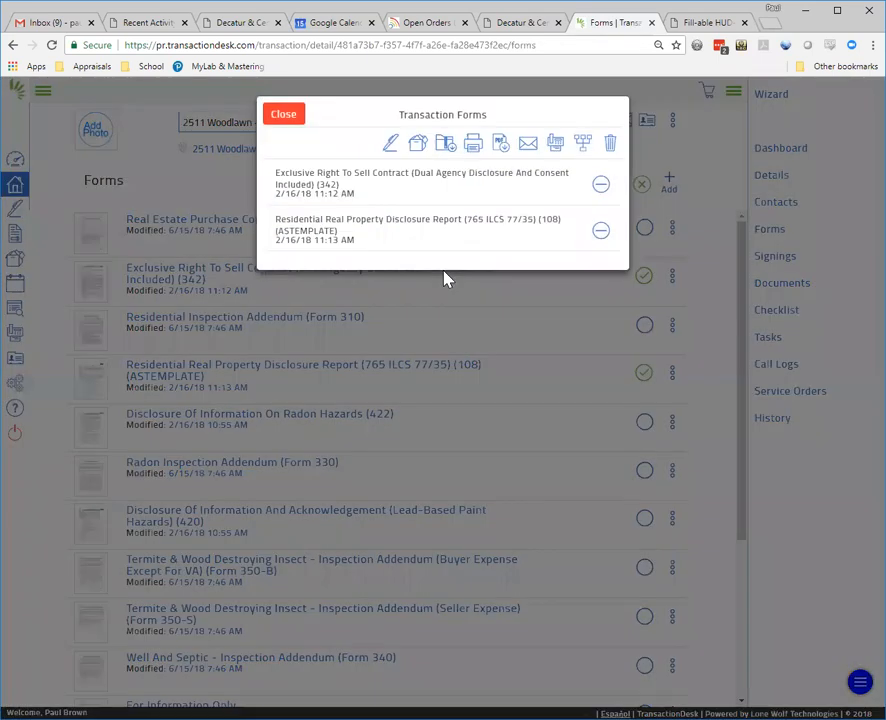
{"action": "left_click", "coordinate": [610, 148]}
{"action": "left_click", "coordinate": [612, 115]}
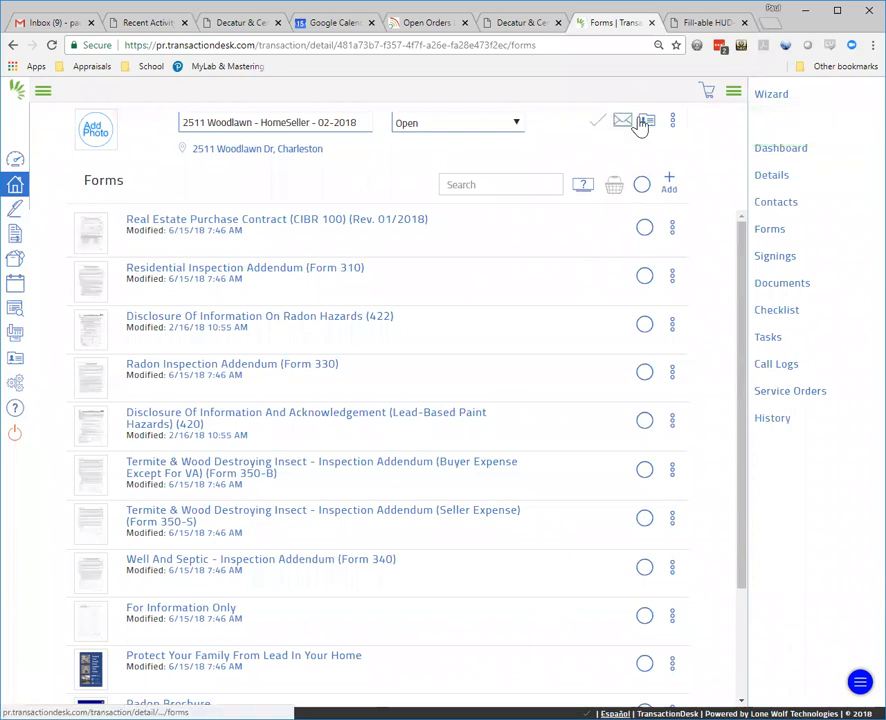
Step: Check the Original Listing Documents folder, then go back to the Forms list
{"action": "left_click", "coordinate": [642, 122]}
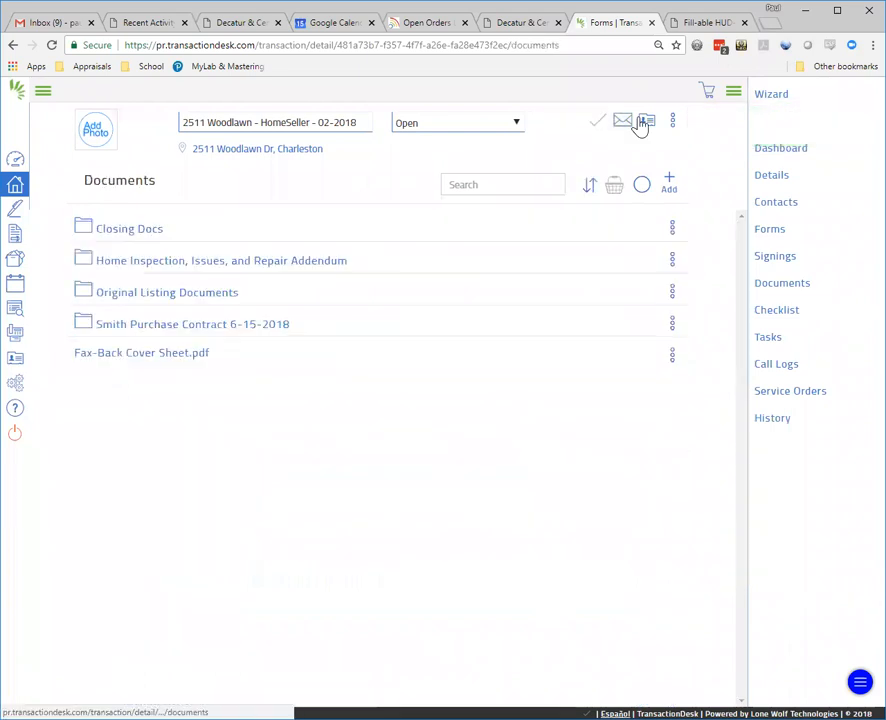
{"action": "left_click", "coordinate": [127, 300]}
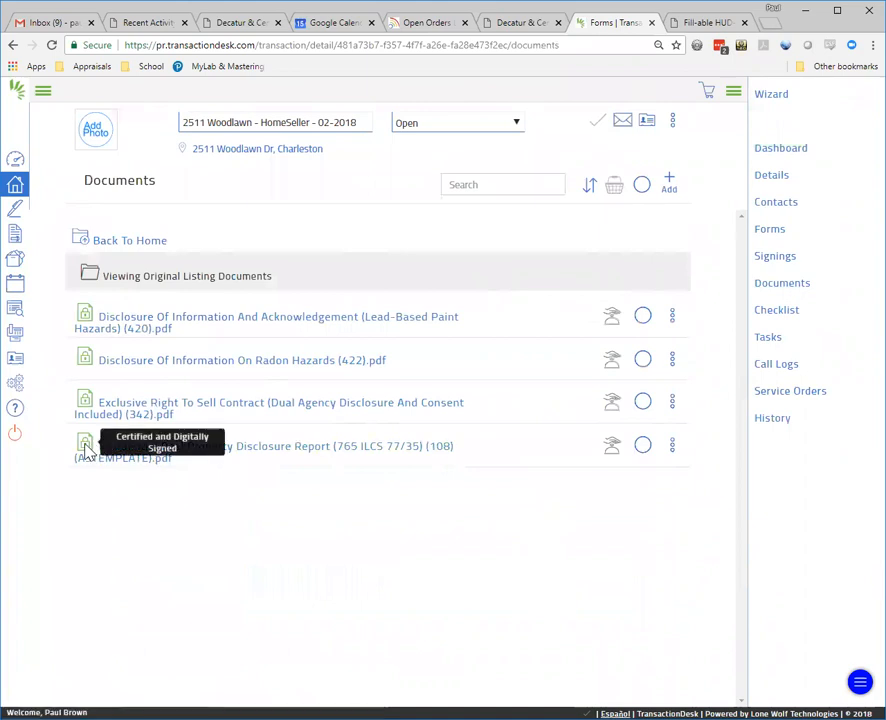
{"action": "key", "text": "alt+Left"}
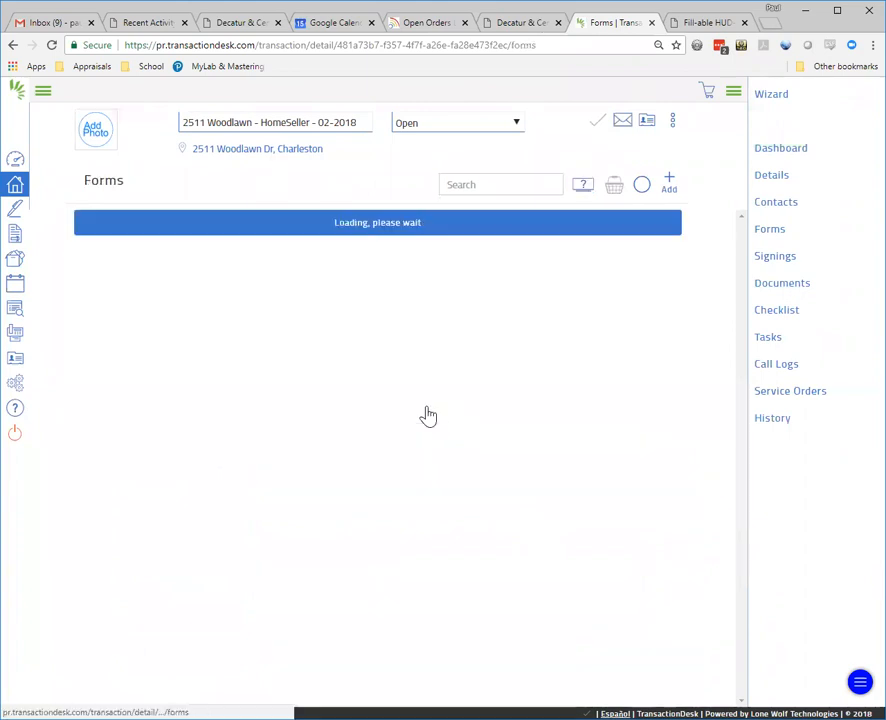